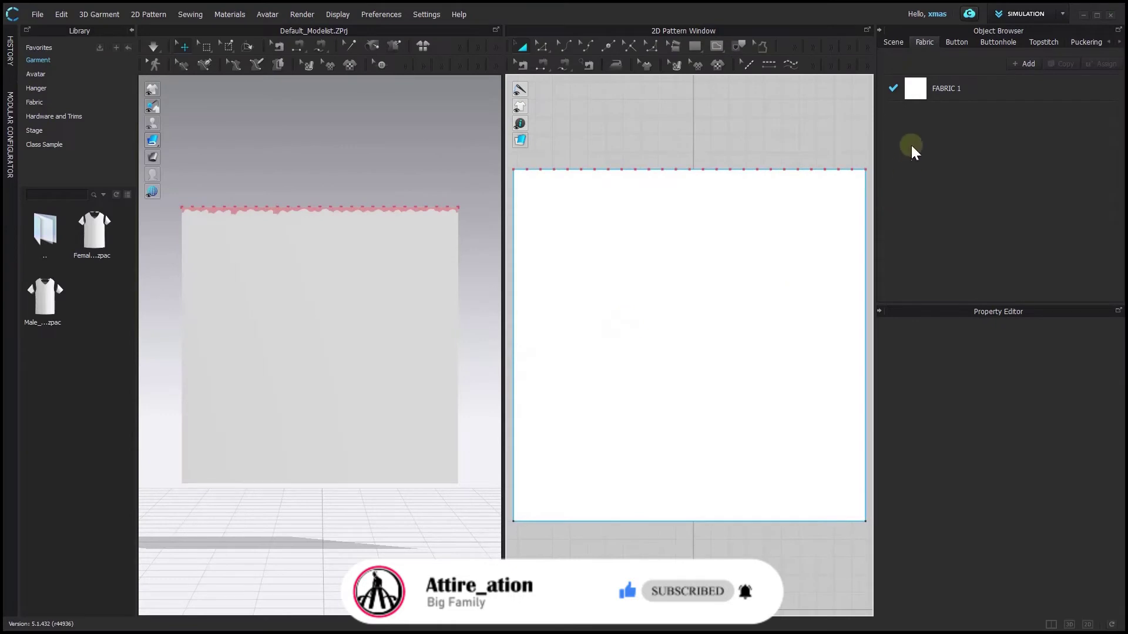
Expand the physical property details of FABRIC 1 and examine its stretch, shear, bending, buckling, damping, density and friction settings
left_click(993, 96)
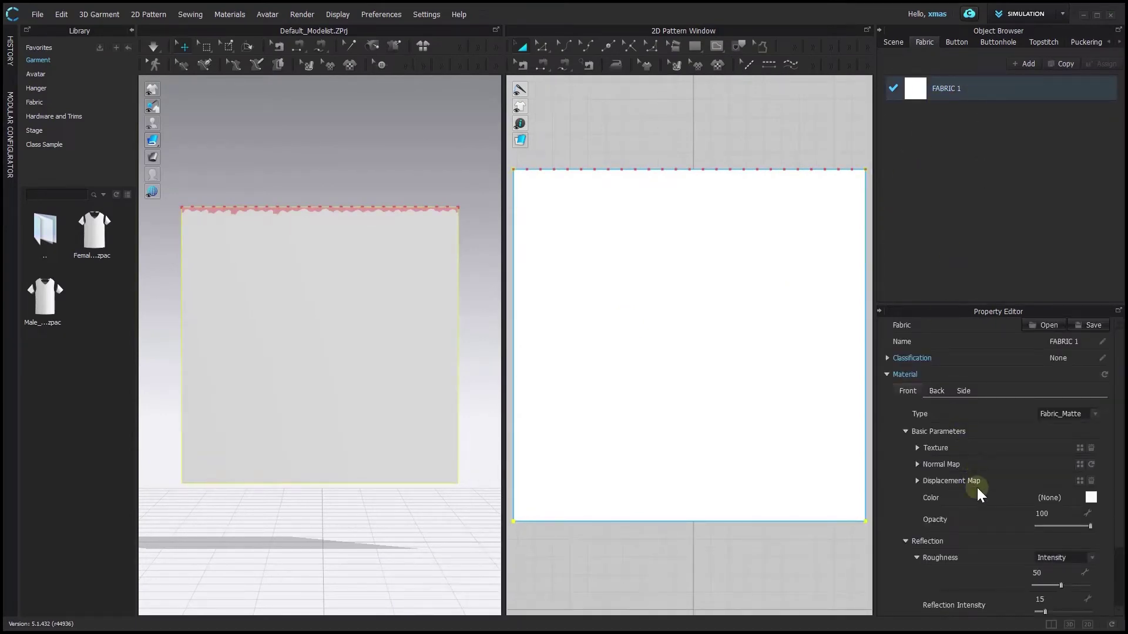
scroll(977, 494, "down", 3)
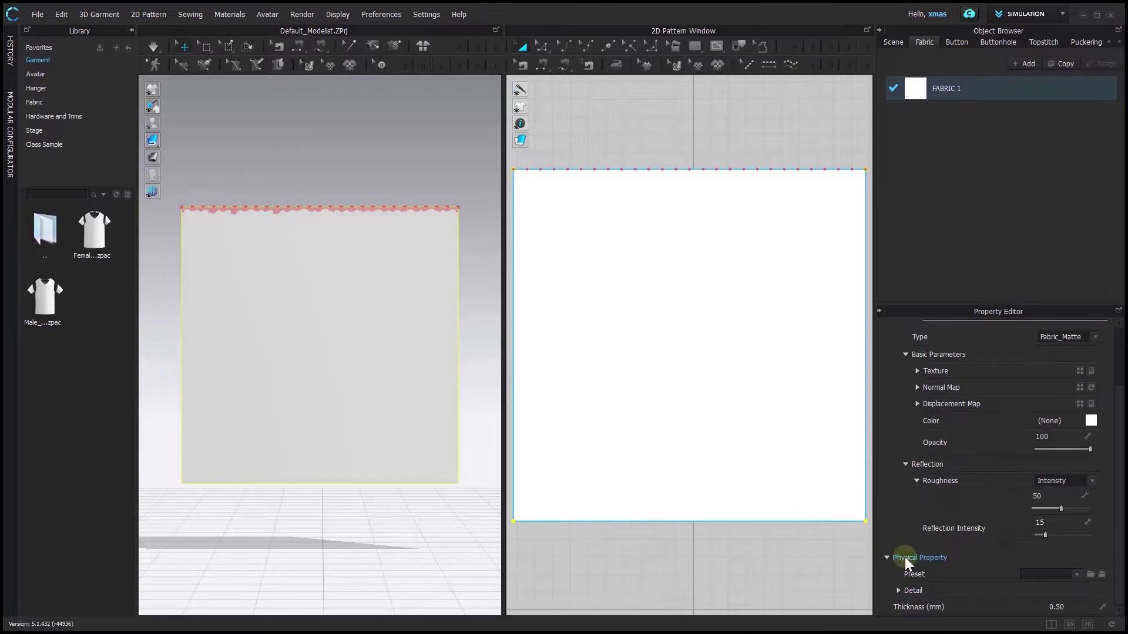
left_click(897, 590)
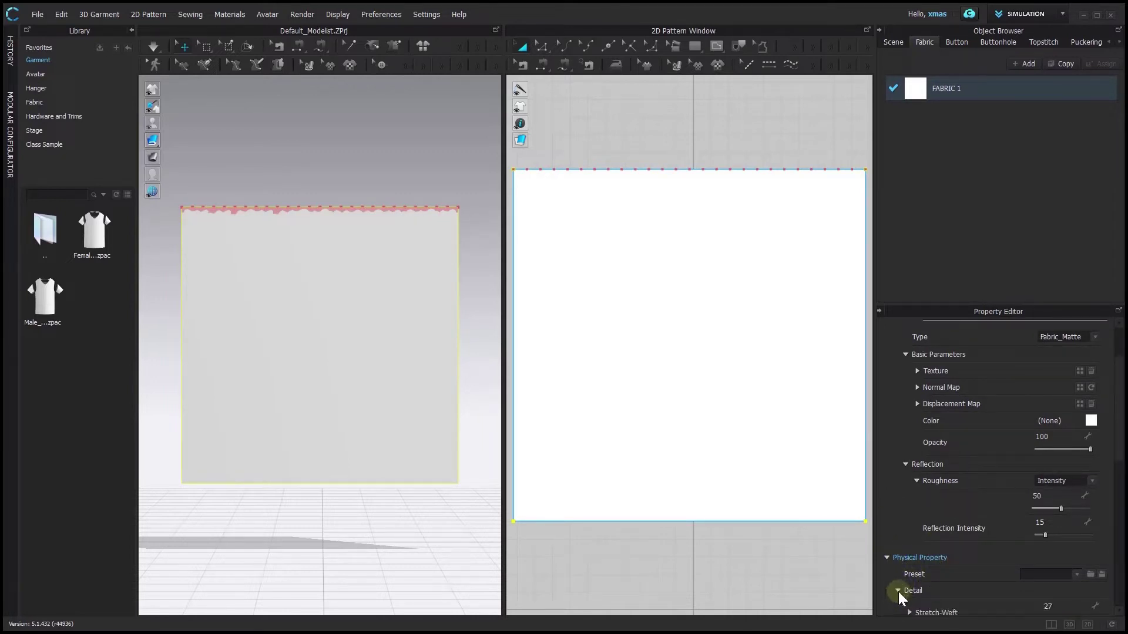
scroll(897, 590, "down", 5)
scroll(898, 590, "down", 4)
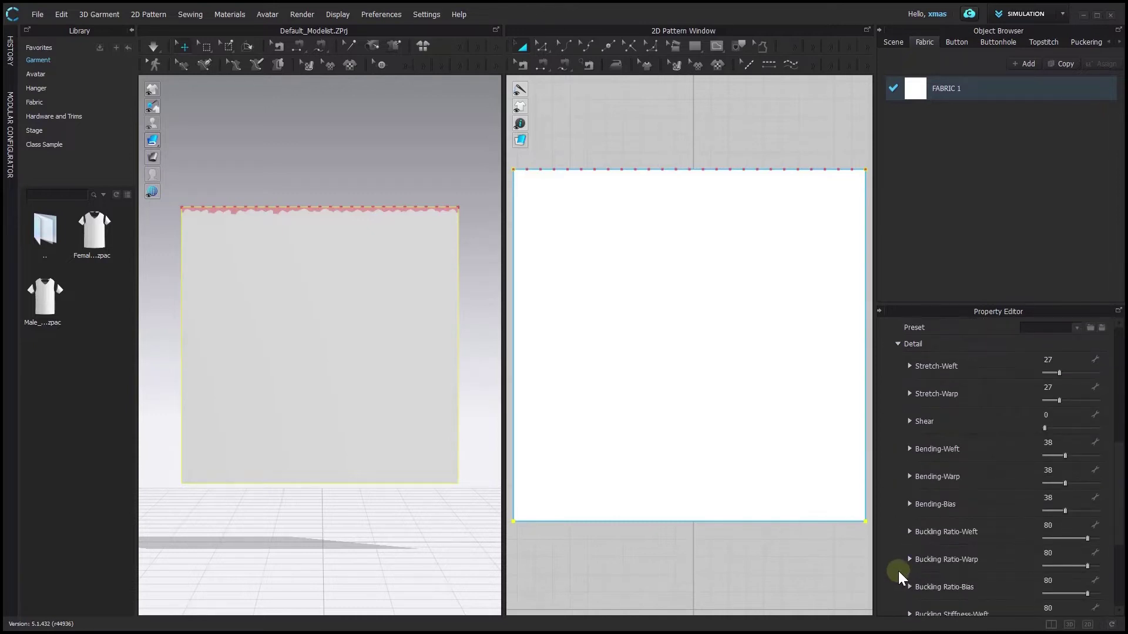
scroll(971, 570, "down", 4)
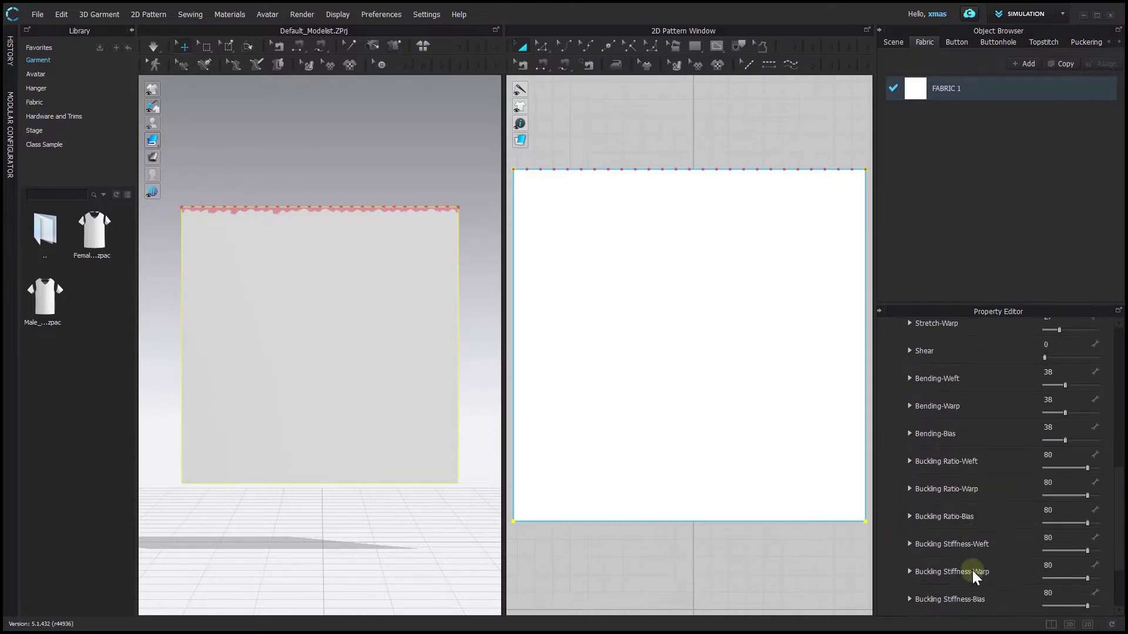
scroll(975, 600, "down", 3)
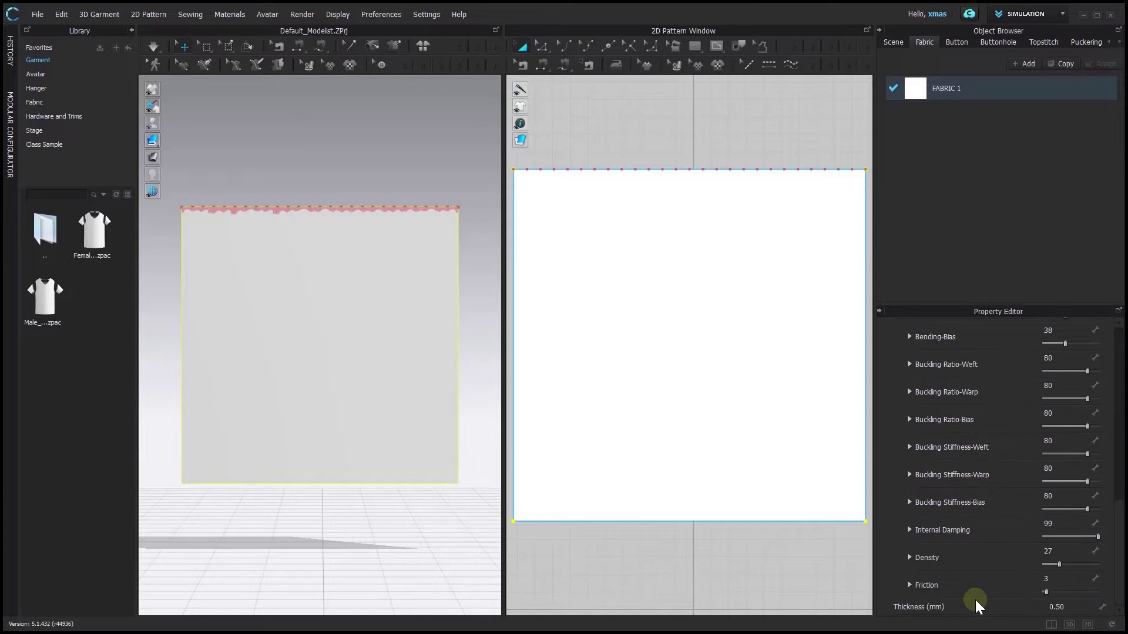
scroll(975, 600, "up", 5)
scroll(968, 579, "up", 3)
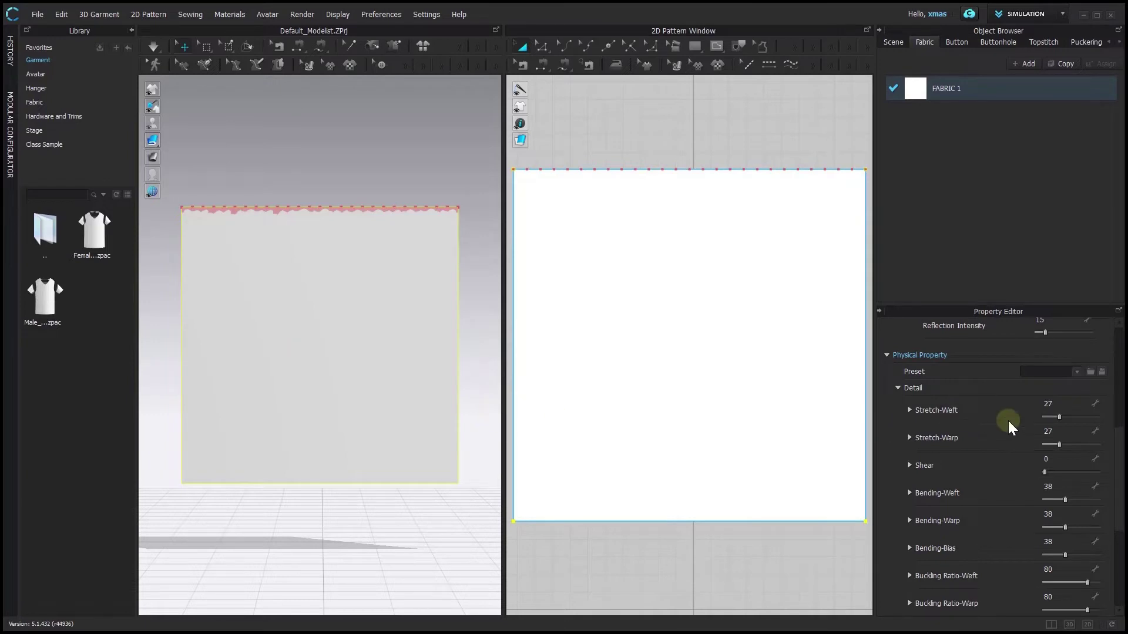
Set the Stretch-Warp of FABRIC 1 to 0 and run the simulation on the hanging cloth
left_click(1050, 433)
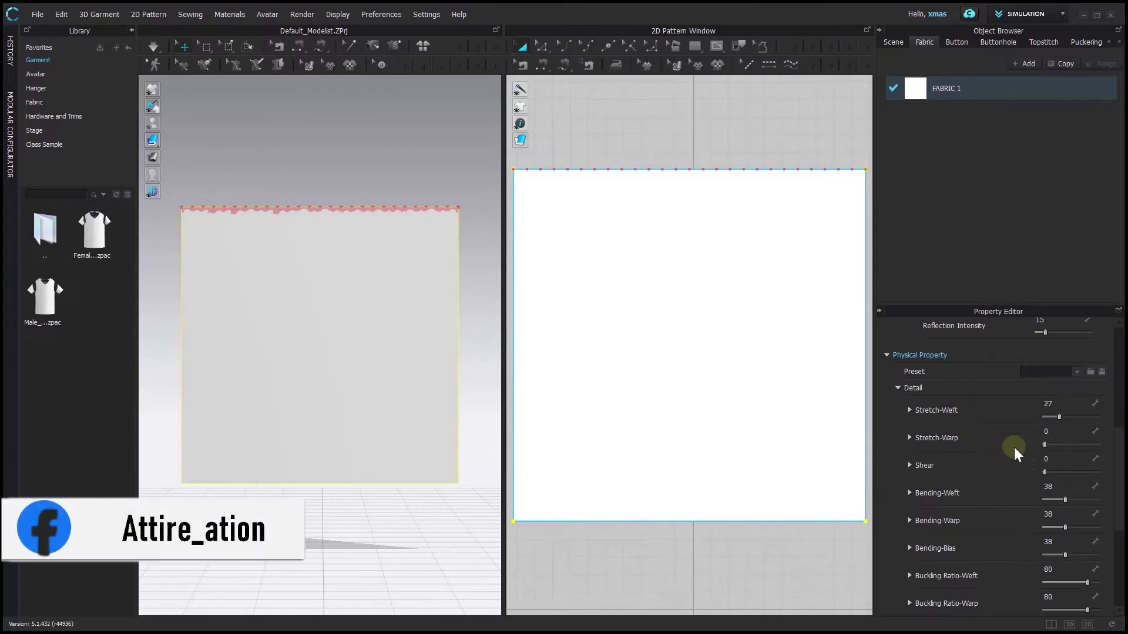
left_click(155, 48)
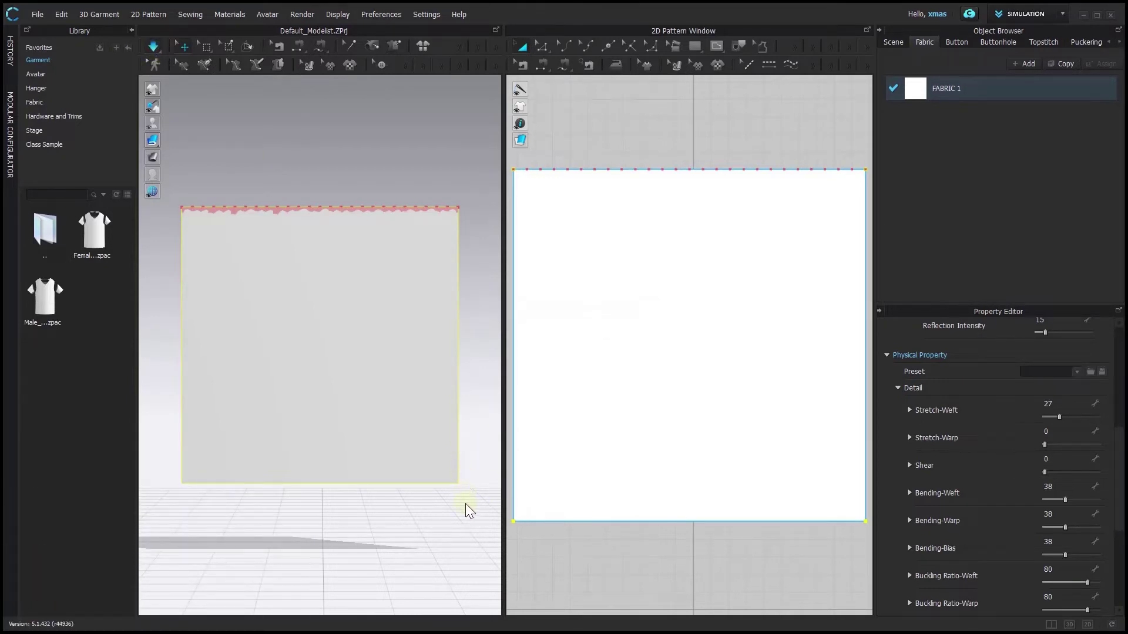
key("space")
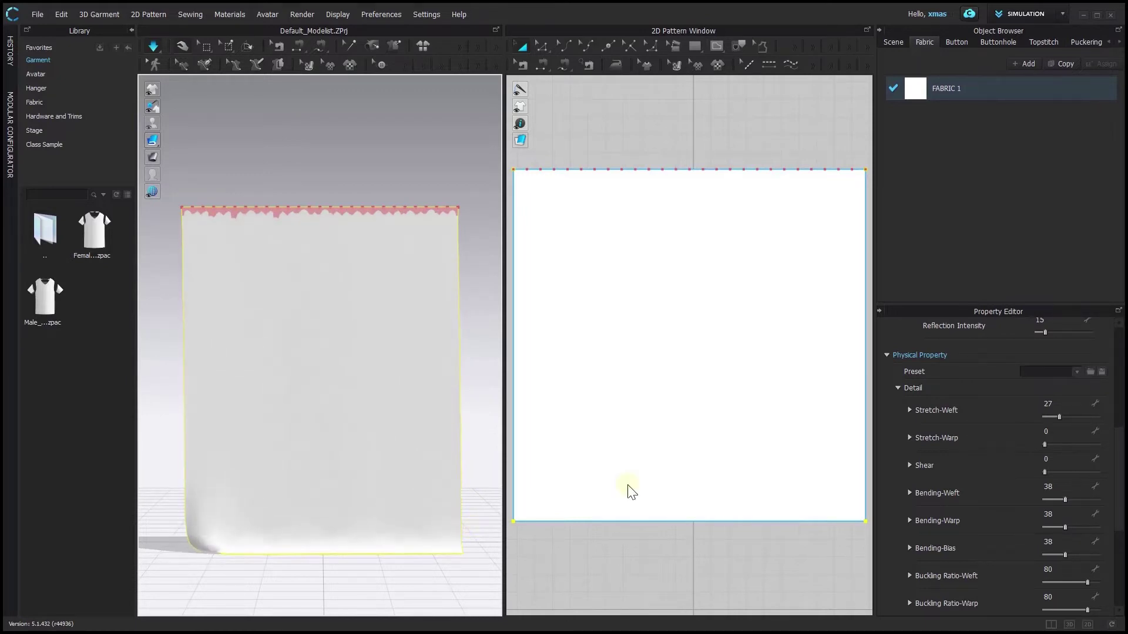
Set the hanging cloth's Stretch-Warp back to 27, and lower it to 10 to compare the vertical stretch
left_click(1059, 430)
type("2")
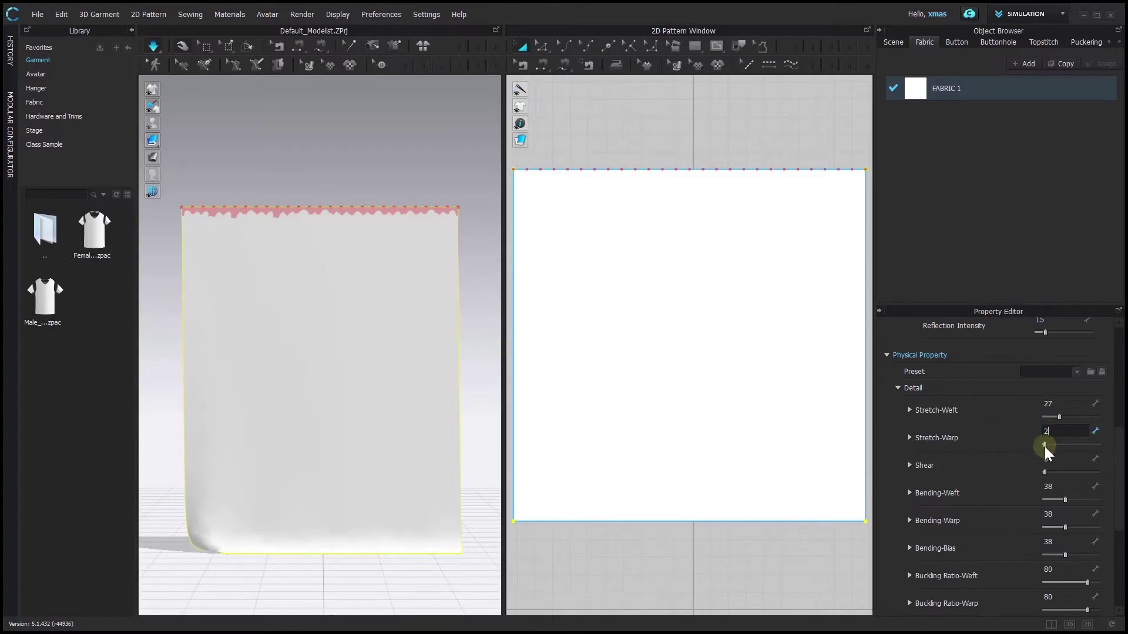
type("7")
key("Return")
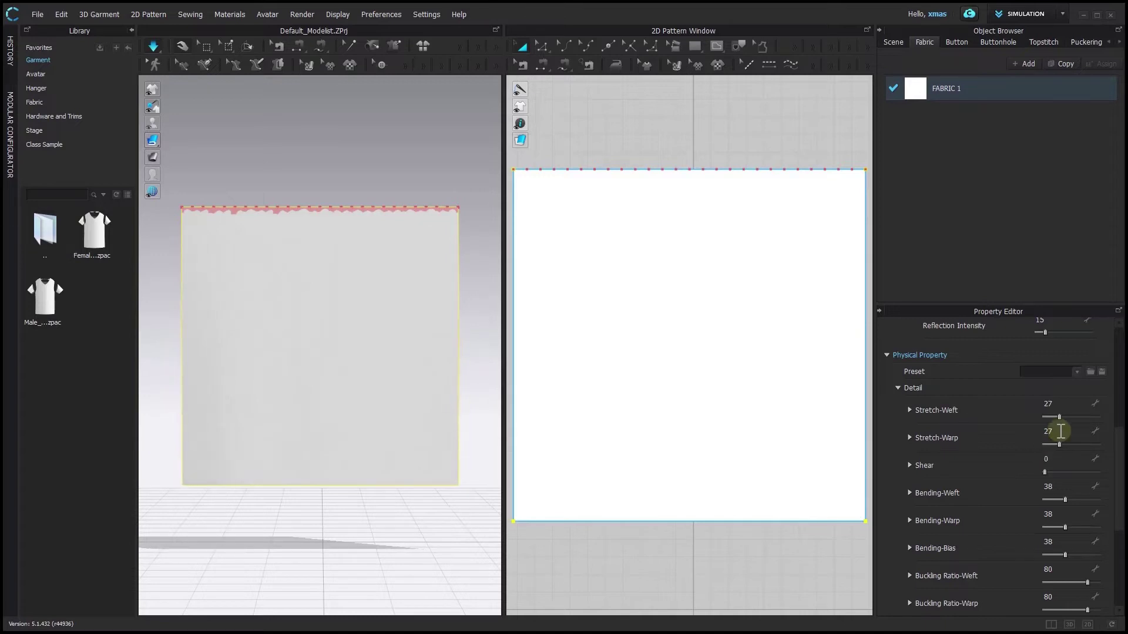
left_click(1060, 431)
key("Return")
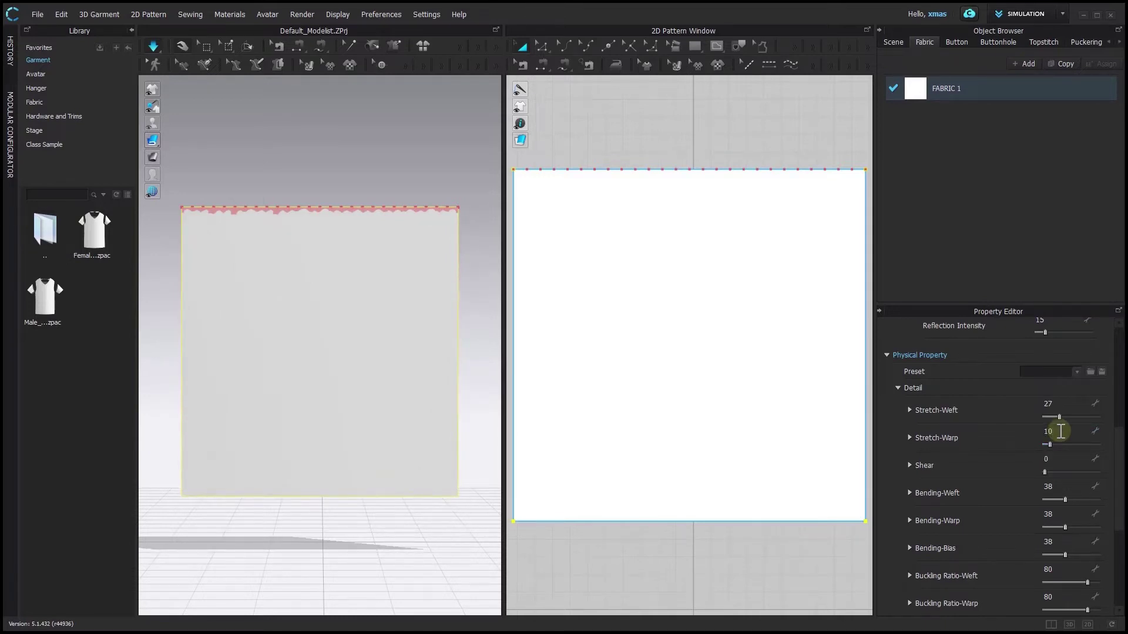
Set the fabric's Stretch-Weft to 0 to test horizontal stretch on the hanging cloth
left_click(1059, 401)
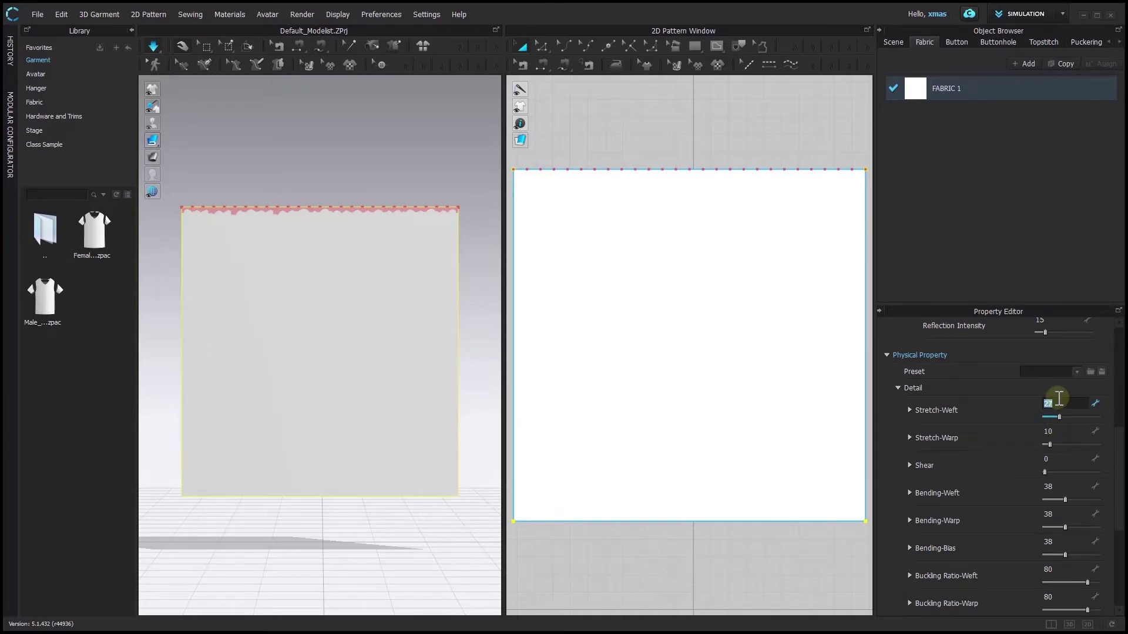
key("Return")
left_click(1059, 400)
key("Return")
left_click(1058, 400)
key("Return")
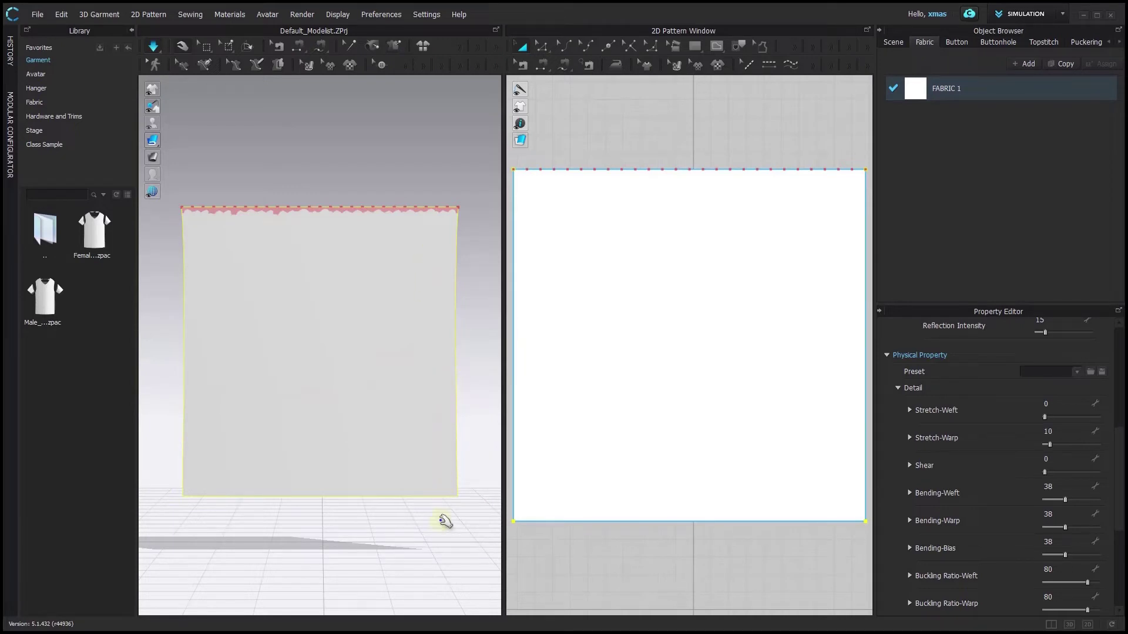
Test the fabric's Shear at 100 on the hanging cloth, and reduce it to 5
double_click(1054, 461)
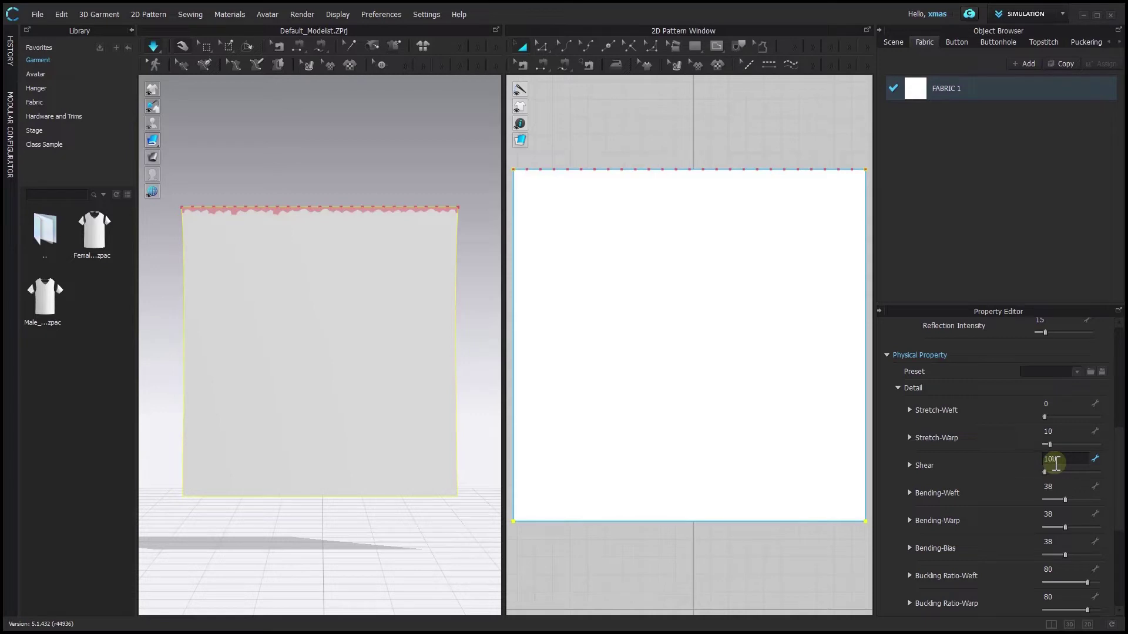
type("100")
key("Return")
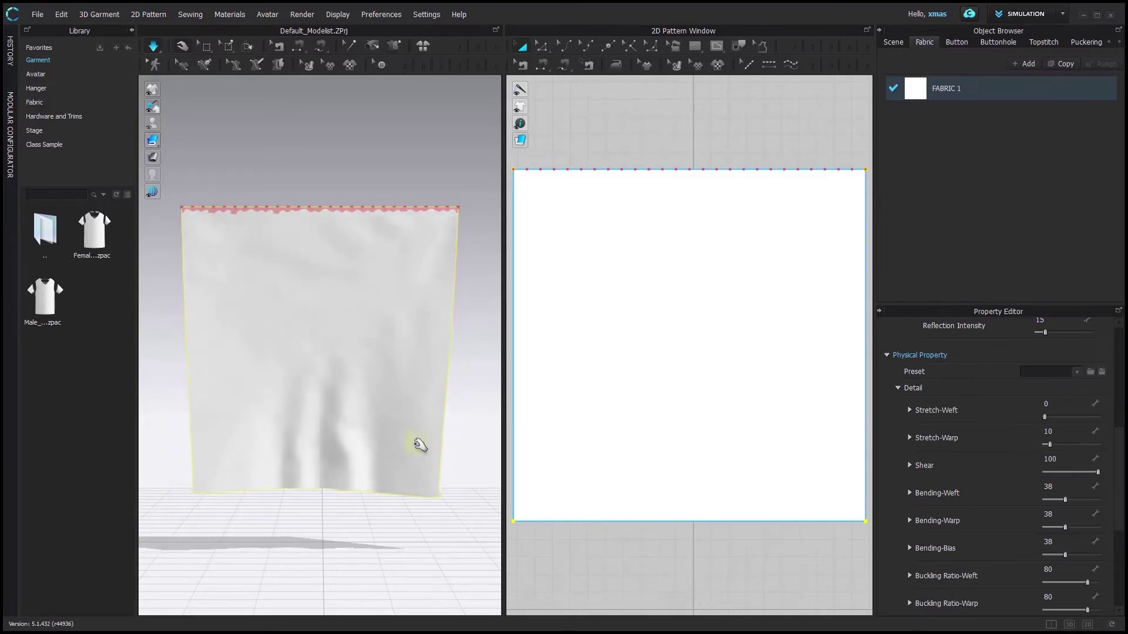
double_click(1062, 459)
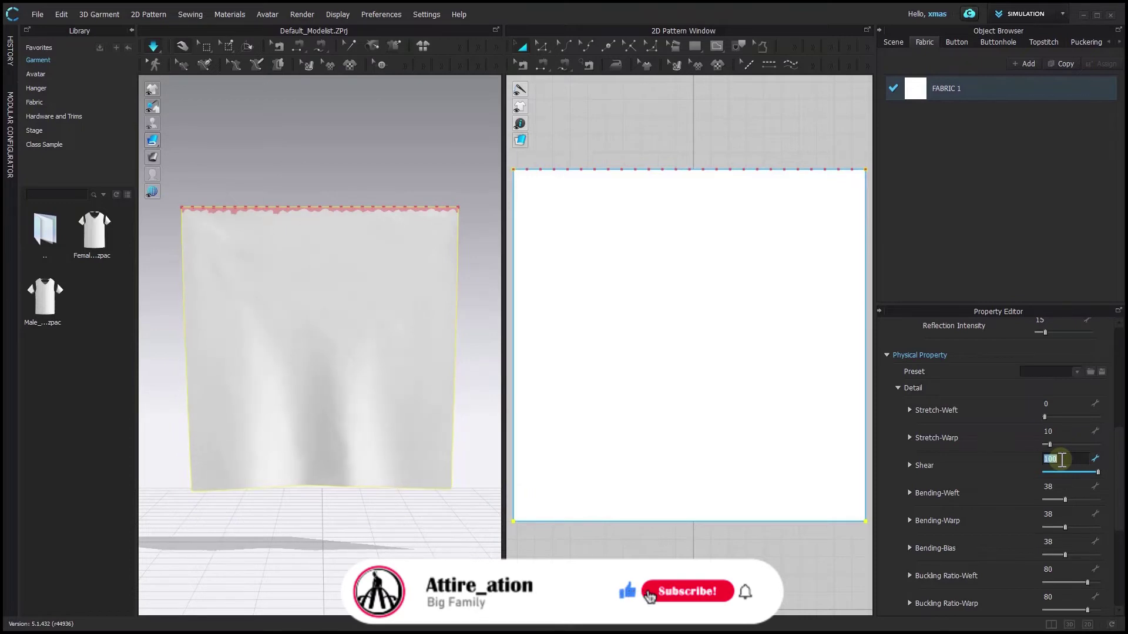
type("5")
key("Return")
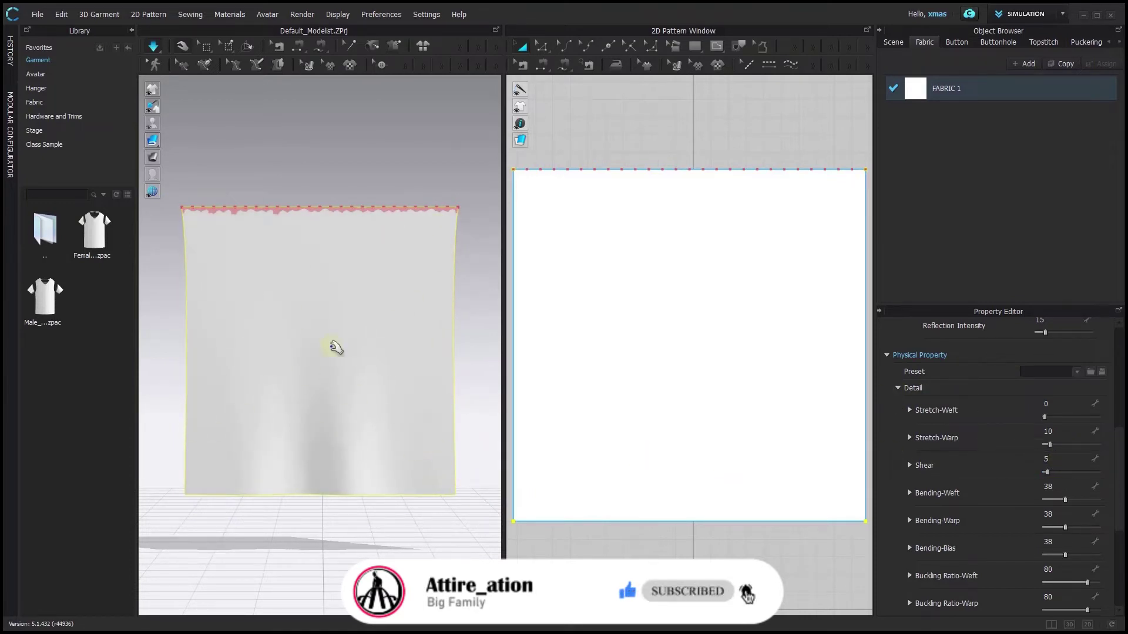
Set both Stretch-Weft and Stretch-Warp of the fabric to 27
double_click(1052, 404)
type("27")
key("Return")
double_click(1057, 430)
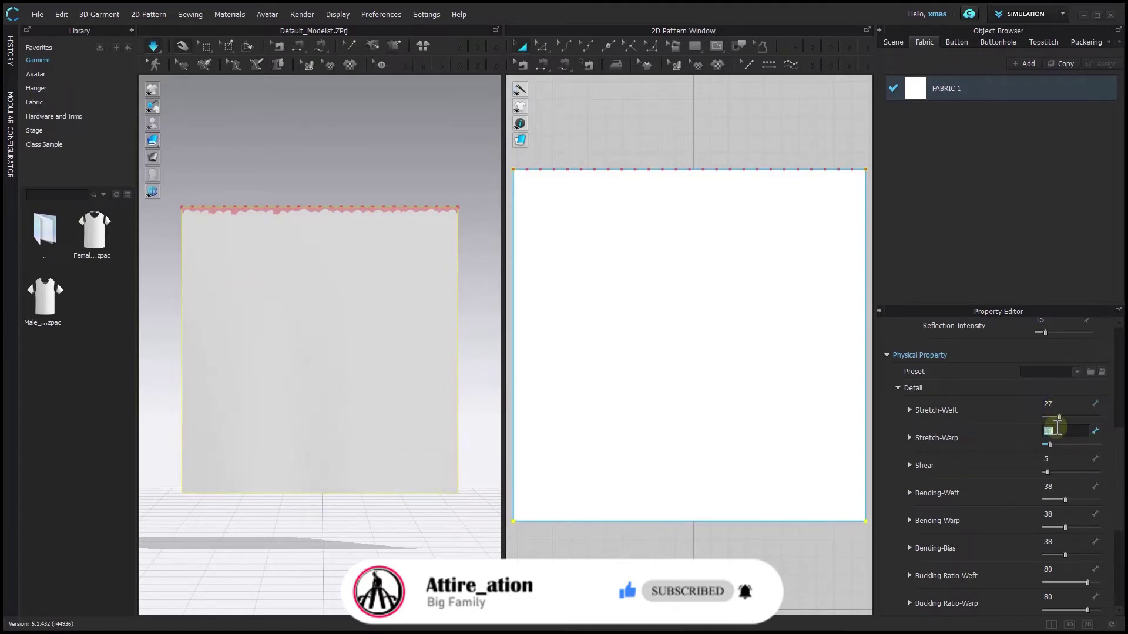
type("27")
key("Return")
scroll(1028, 473, "down", 4)
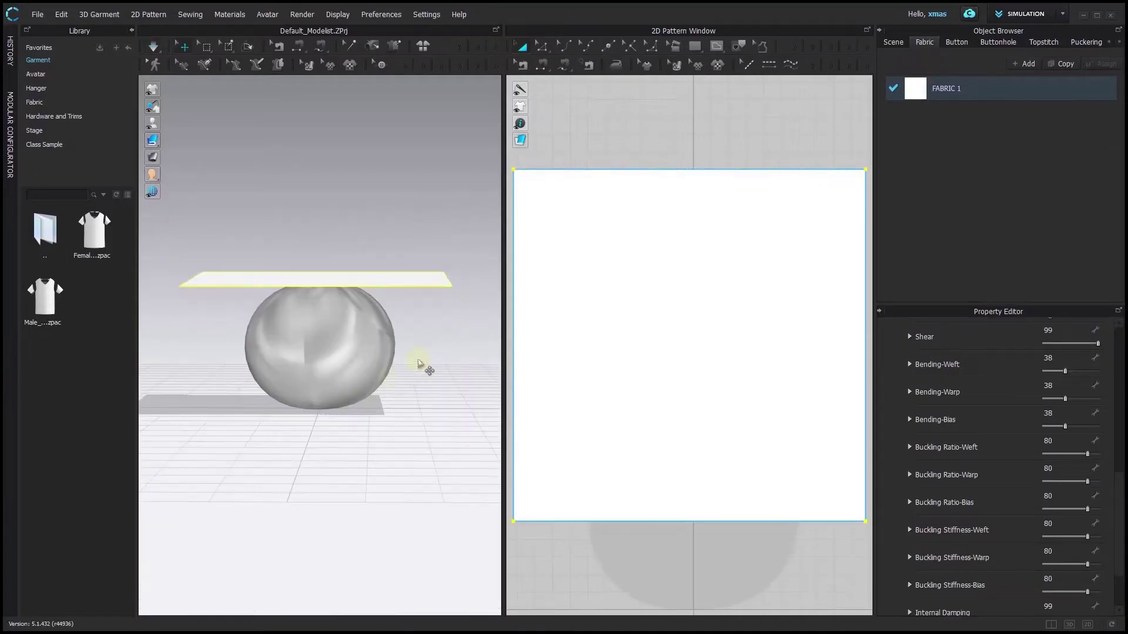
Simulate the square cloth draping over the sphere and inspect the drape from above
mouse_move(391, 370)
right_mouse_down()
mouse_move(323, 356)
mouse_move(272, 367)
mouse_move(246, 351)
mouse_move(405, 363)
right_mouse_up()
key("space")
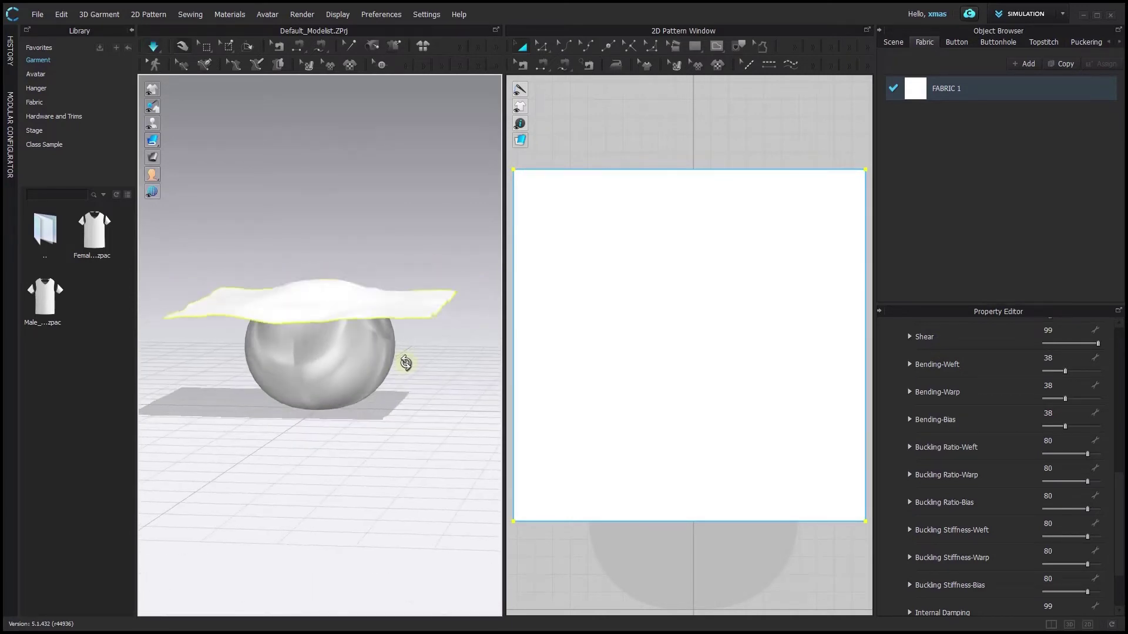
left_click_drag(411, 362, 425, 319)
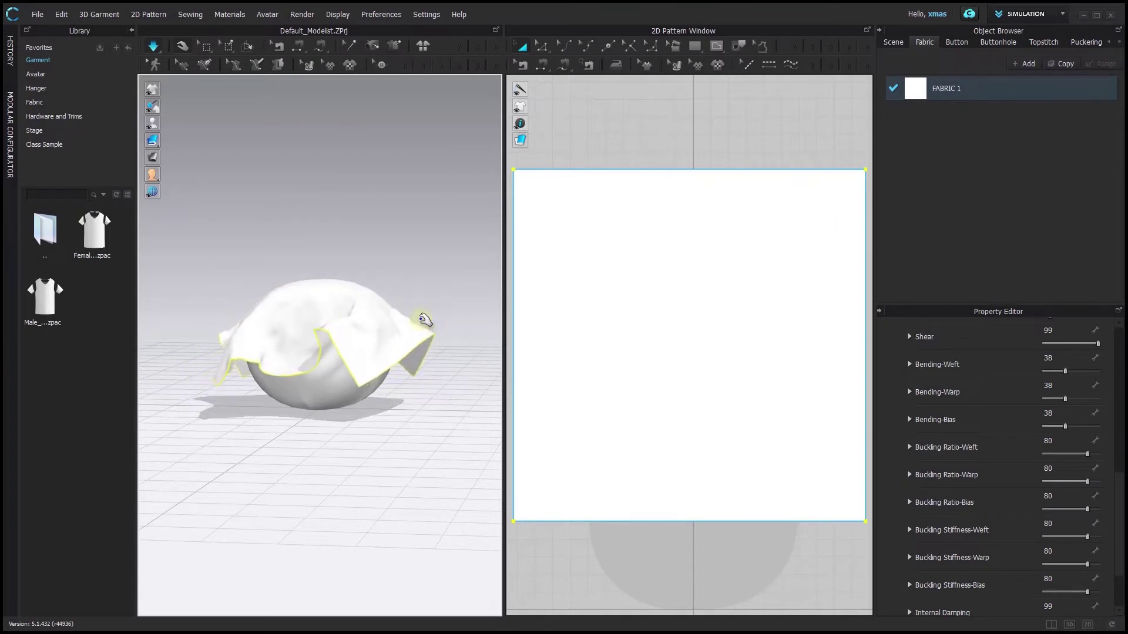
key("5")
scroll(403, 327, "up", 5)
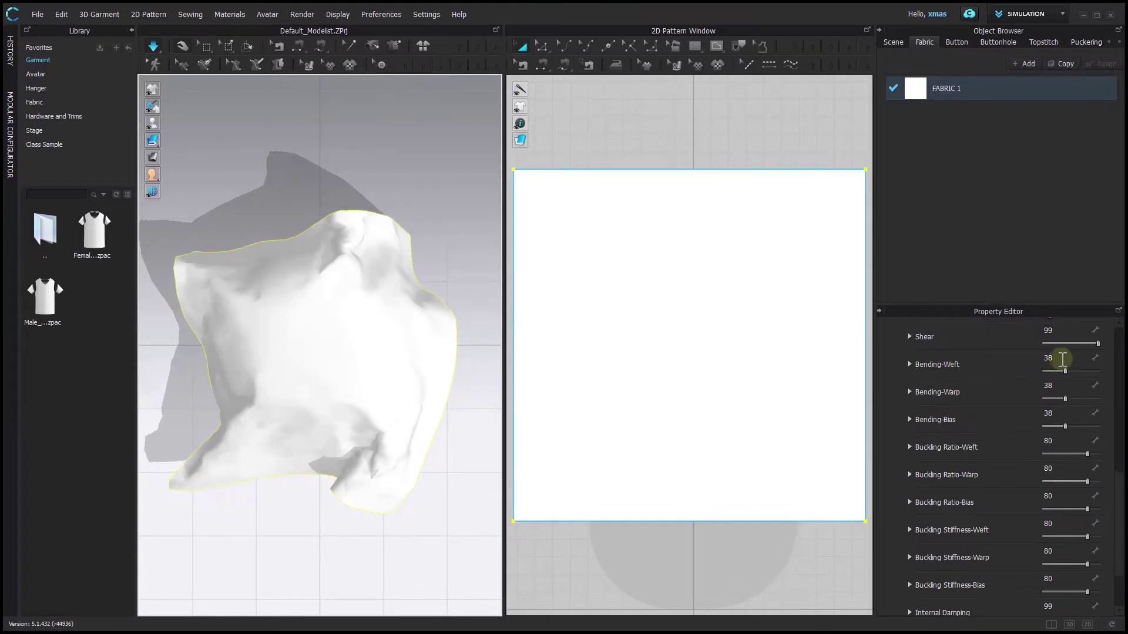
Set the draped fabric's Bending-Weft and Bending-Warp to 100 to test a stiff drape
double_click(1061, 359)
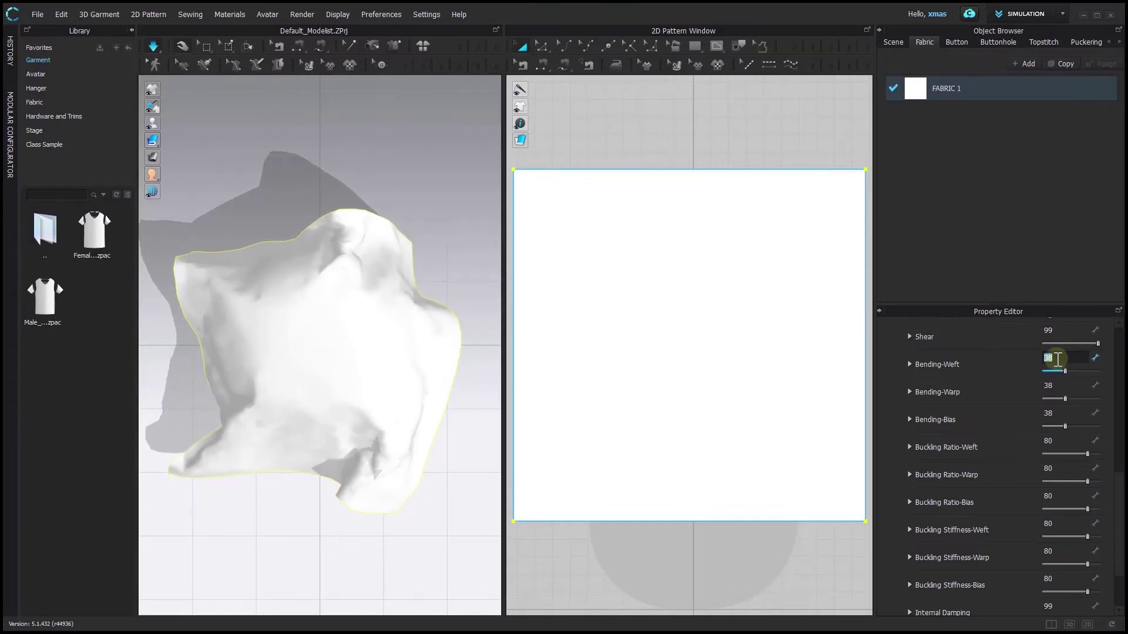
key("Return")
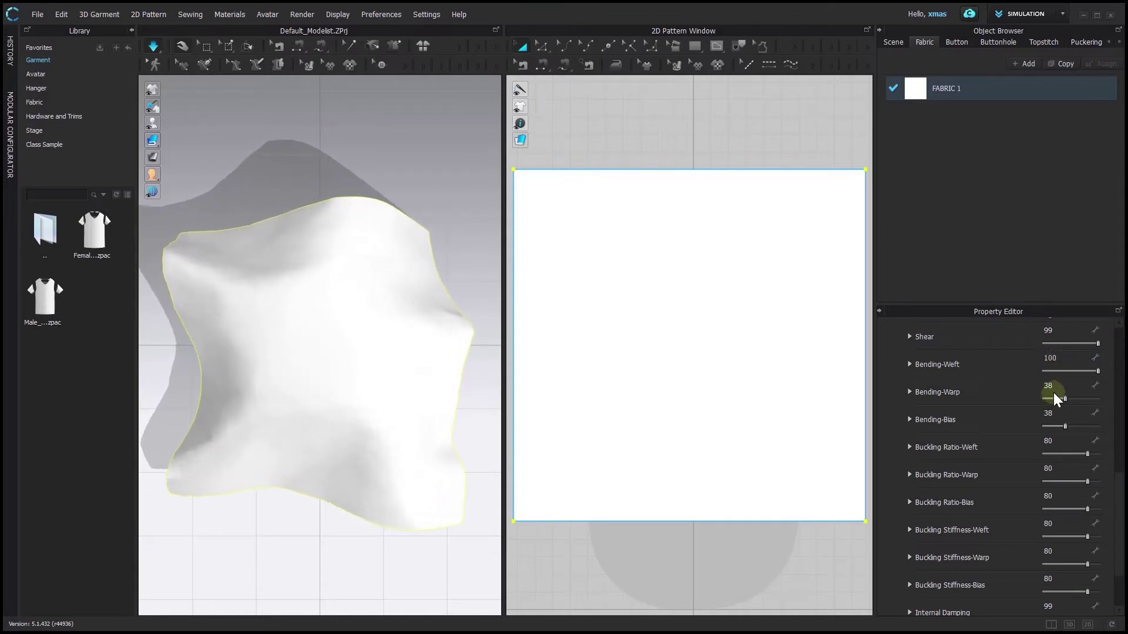
double_click(1055, 386)
type("100")
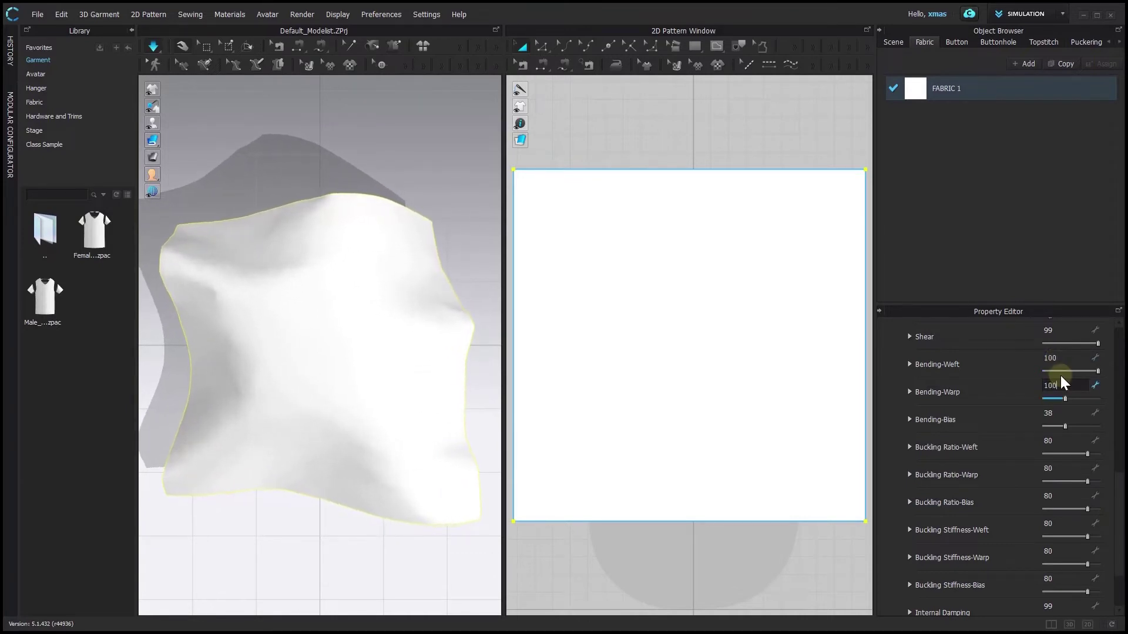
key("Return")
Set the draped fabric's Bending-Warp and Bending-Bias to 0
double_click(1064, 383)
type("0")
key("Return")
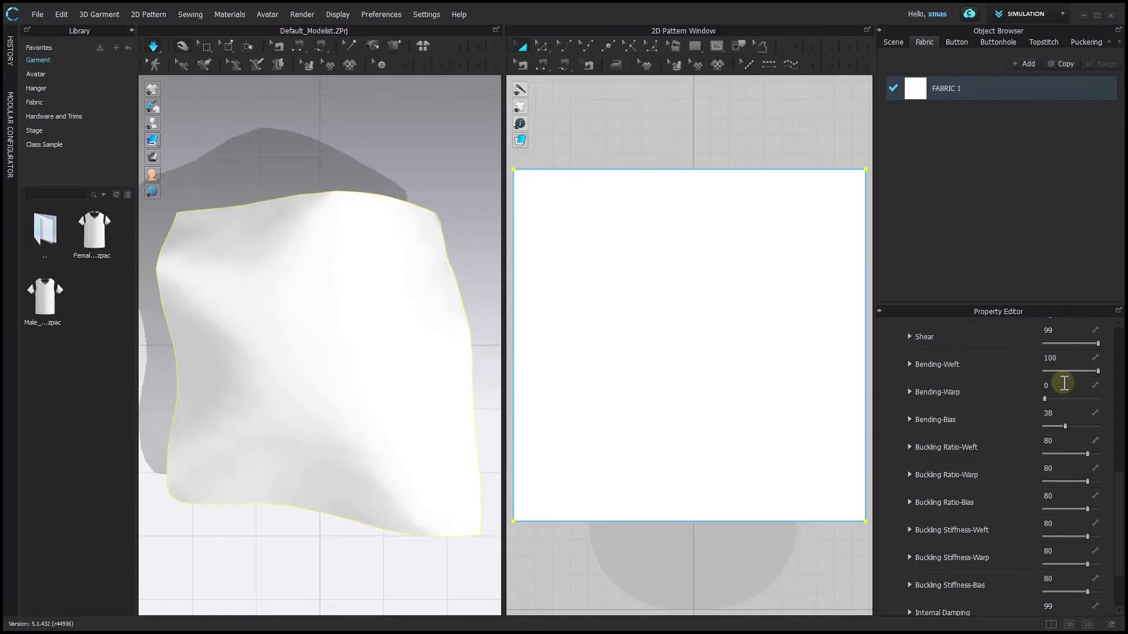
double_click(1064, 415)
type("0")
key("Return")
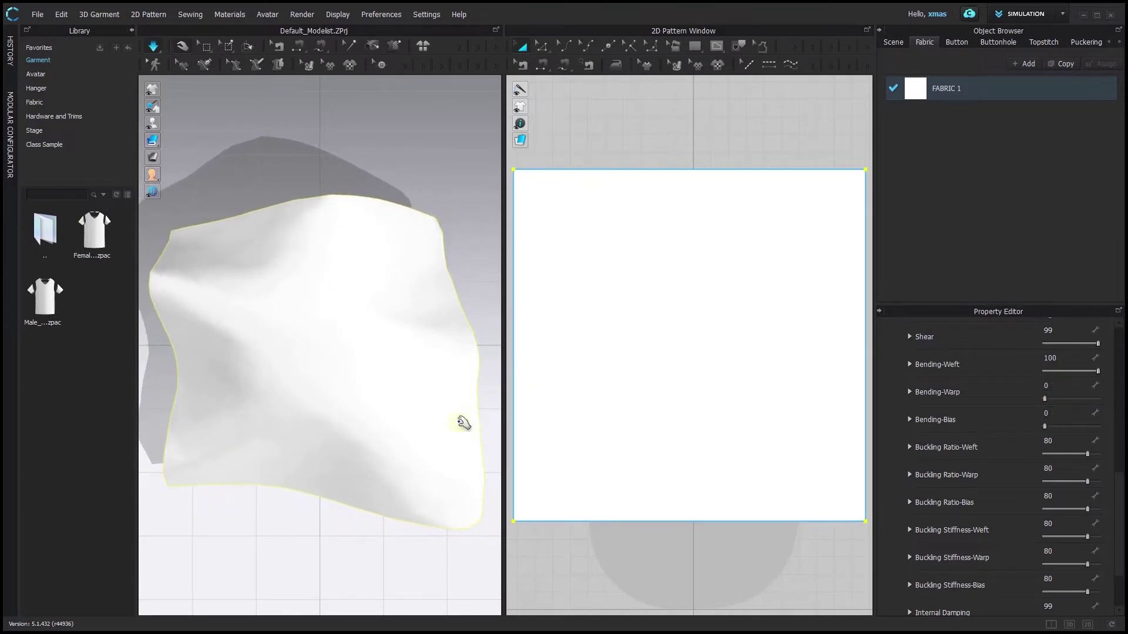
Set the fabric's Bending-Weft to 0 and inspect the softened drape over the sphere from the side and above
right_click_drag(465, 429, 358, 378)
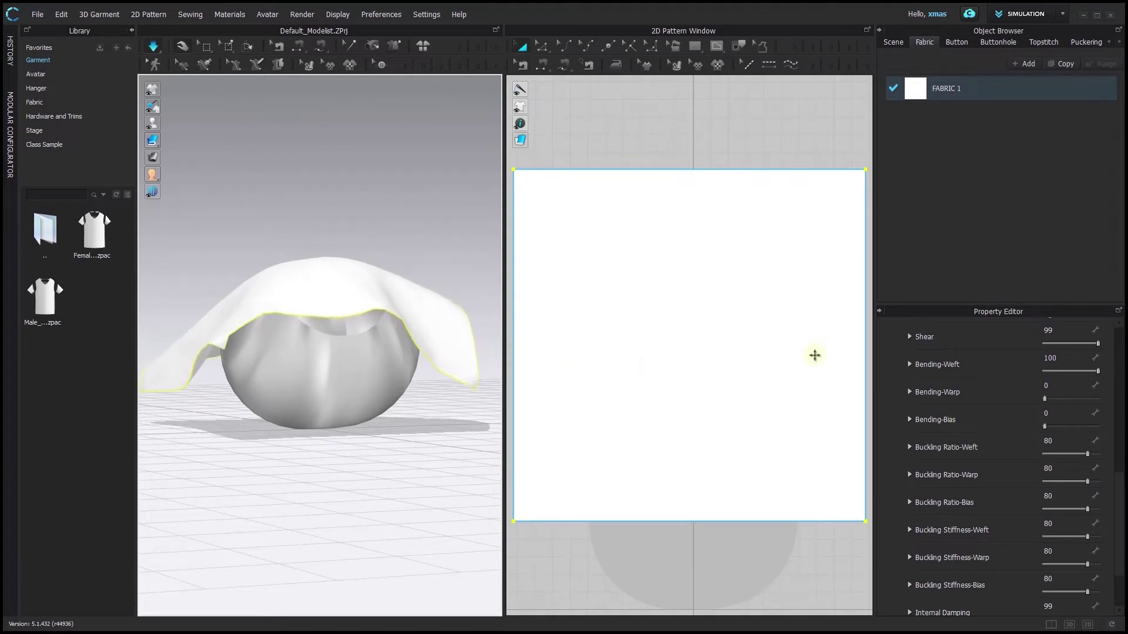
double_click(1067, 358)
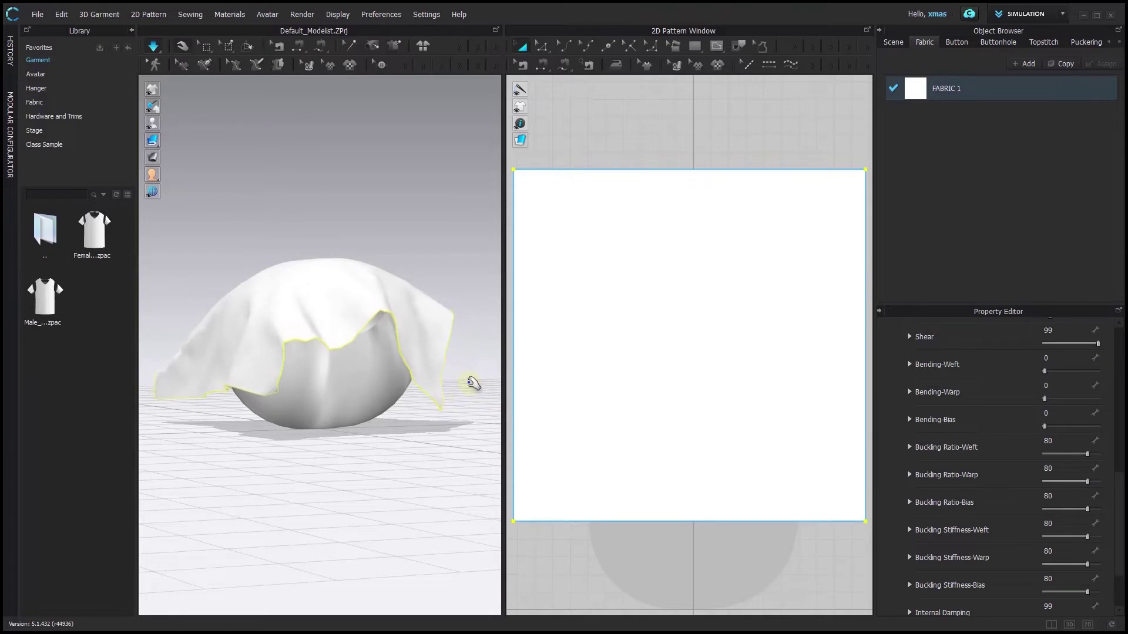
key("5")
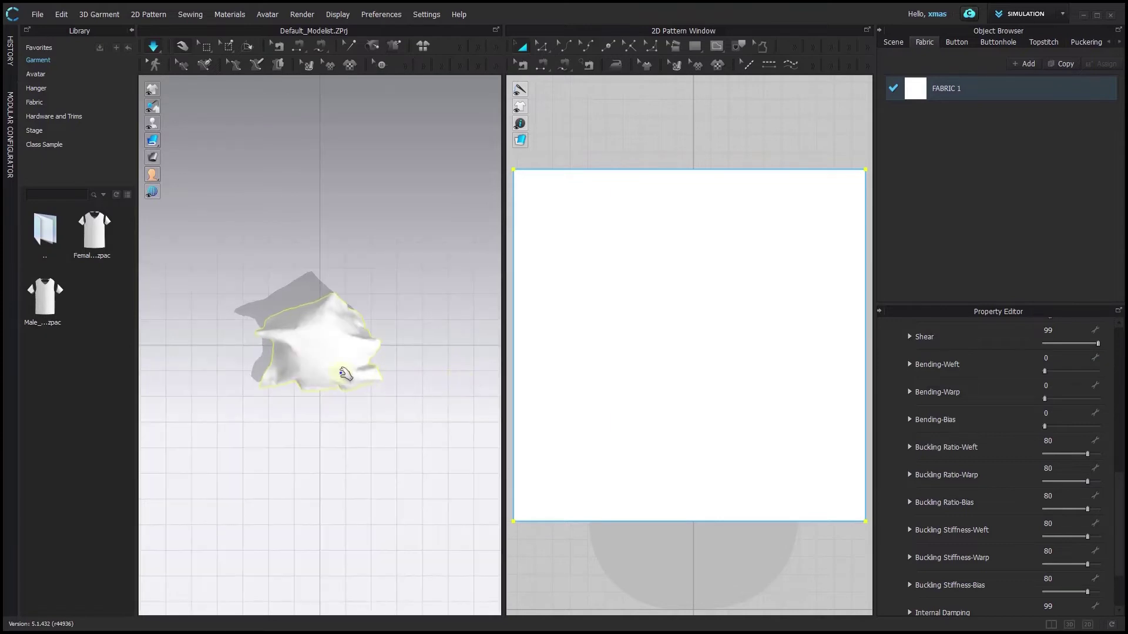
scroll(342, 374, "up", 5)
right_click_drag(364, 376, 305, 307)
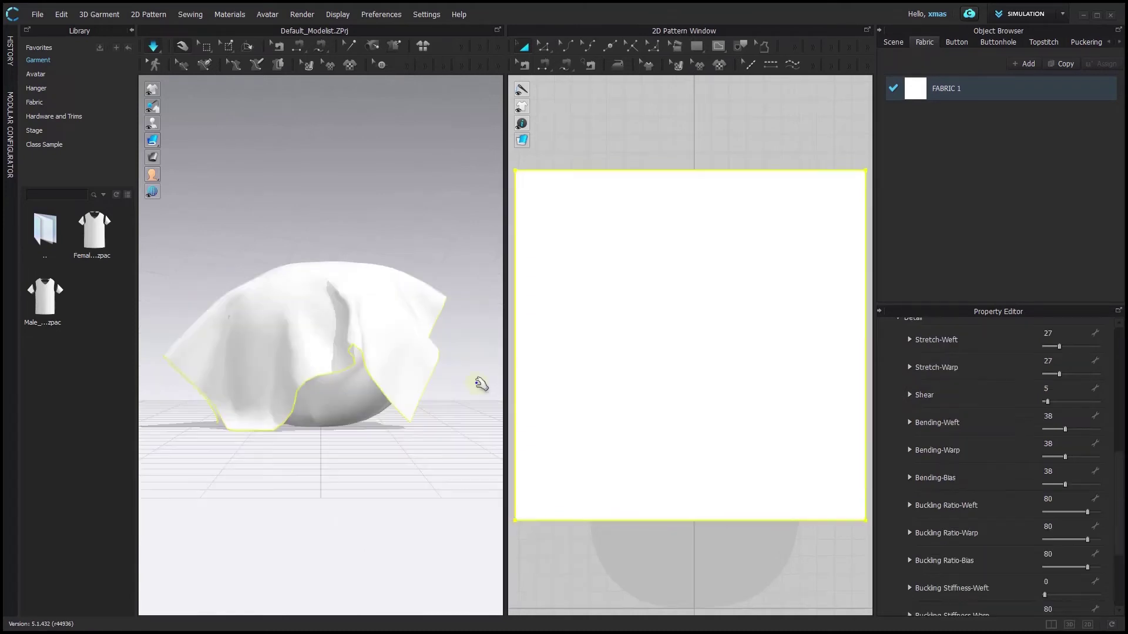
Delete the sphere avatar beneath the draped cloth while the simulation is running
left_click(464, 342)
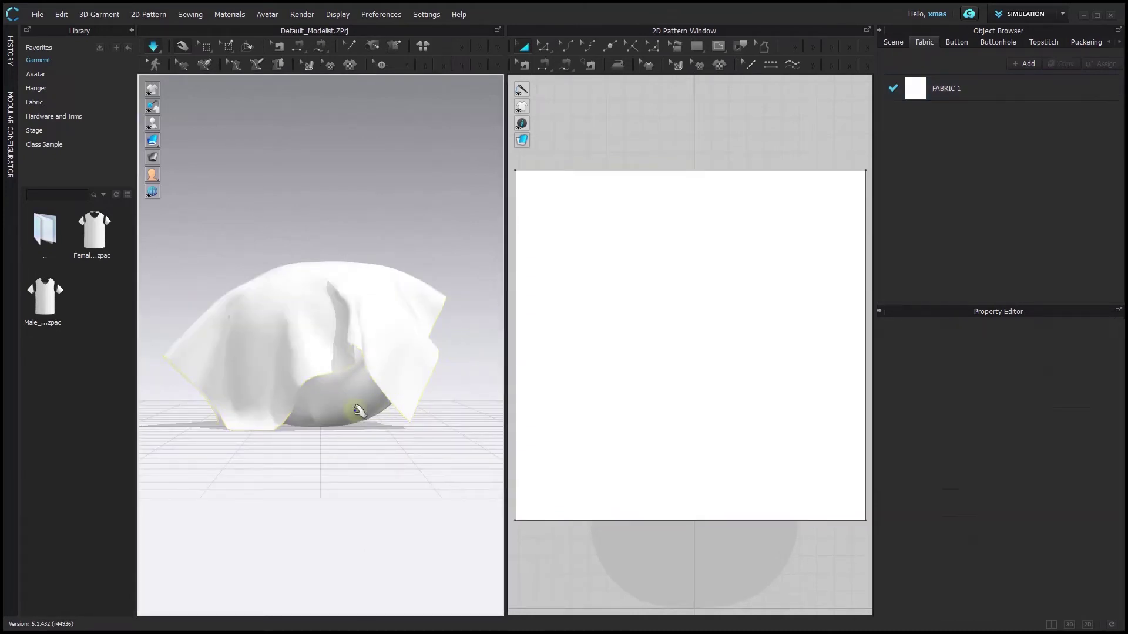
right_click(334, 391)
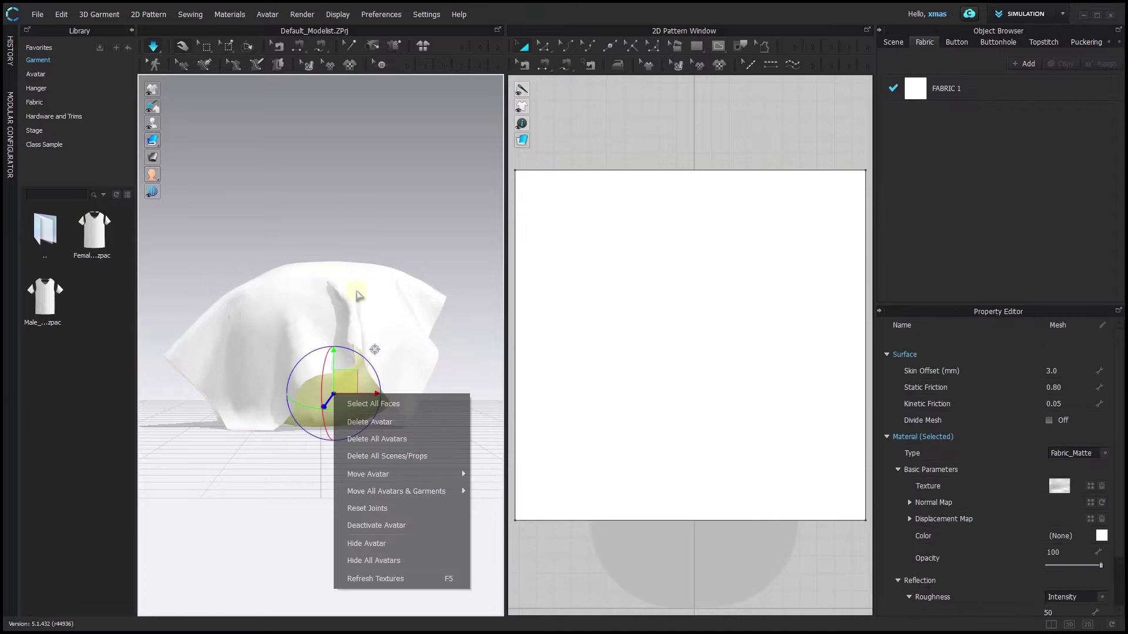
left_click(382, 397)
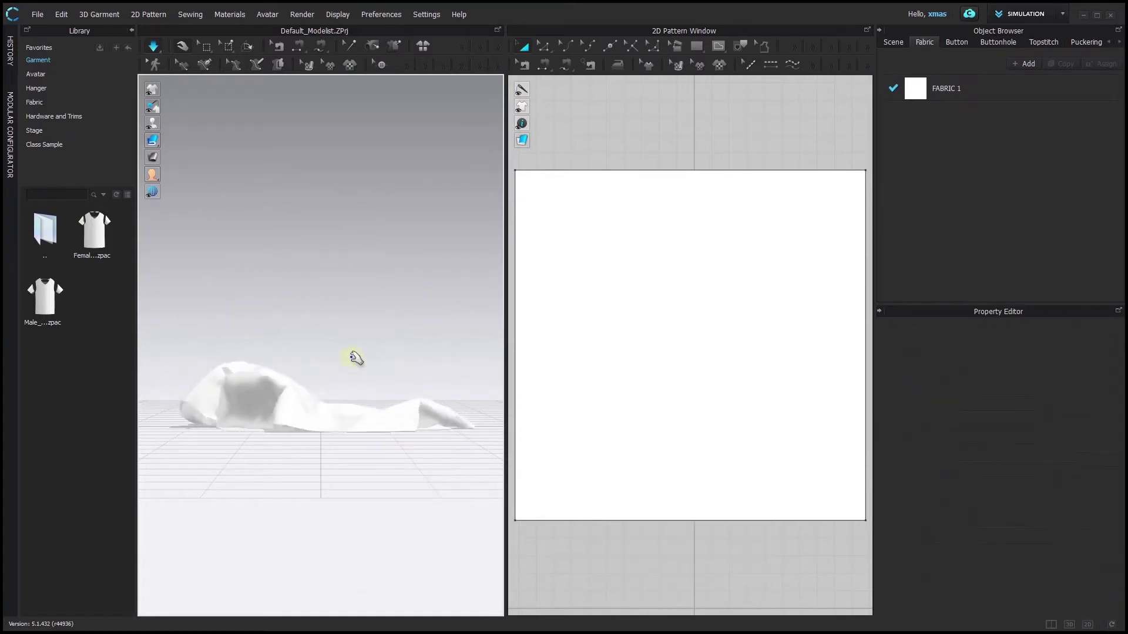
Set FABRIC 1's Buckling Ratio-Weft to 0 for the cloth lying on the floor
right_click_drag(355, 357, 297, 408)
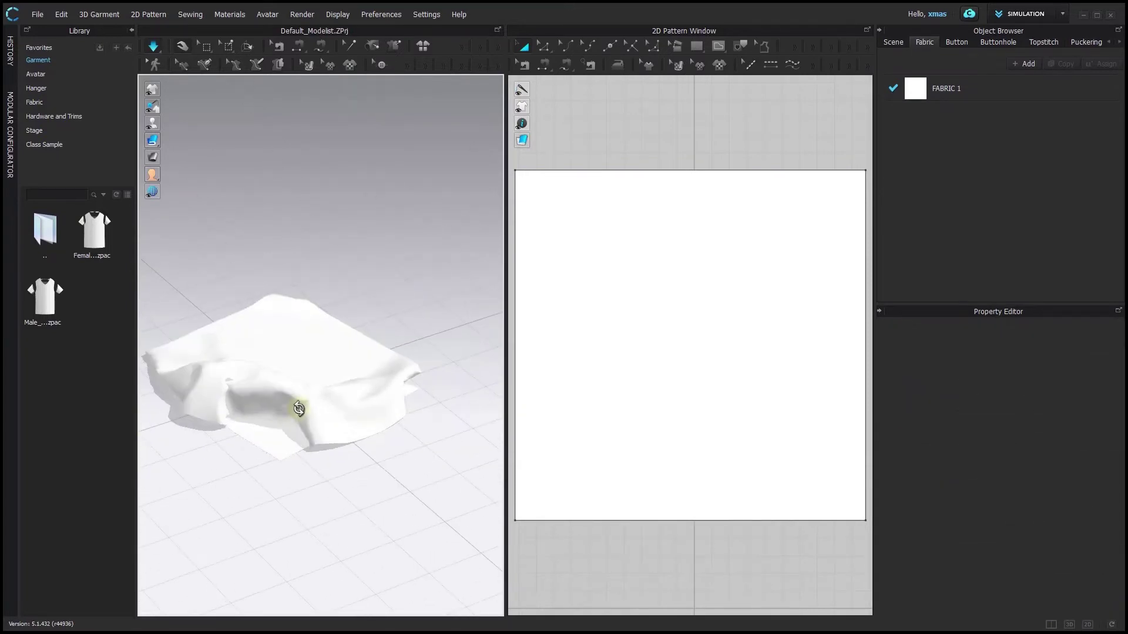
left_click(985, 88)
scroll(942, 390, "down", 5)
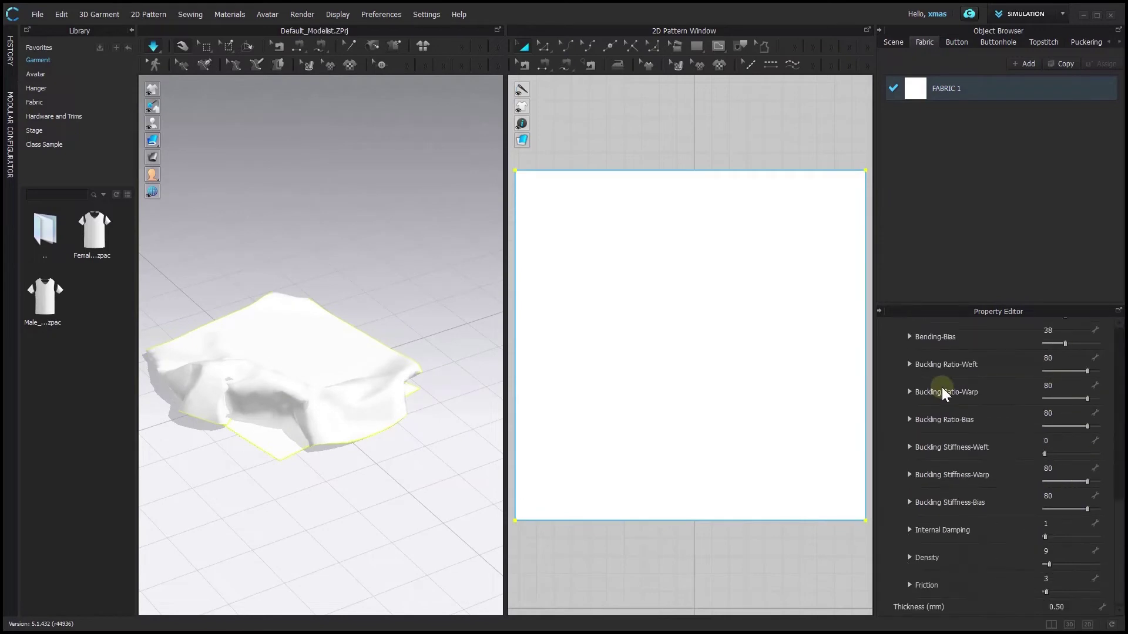
left_click_drag(1087, 371, 988, 383)
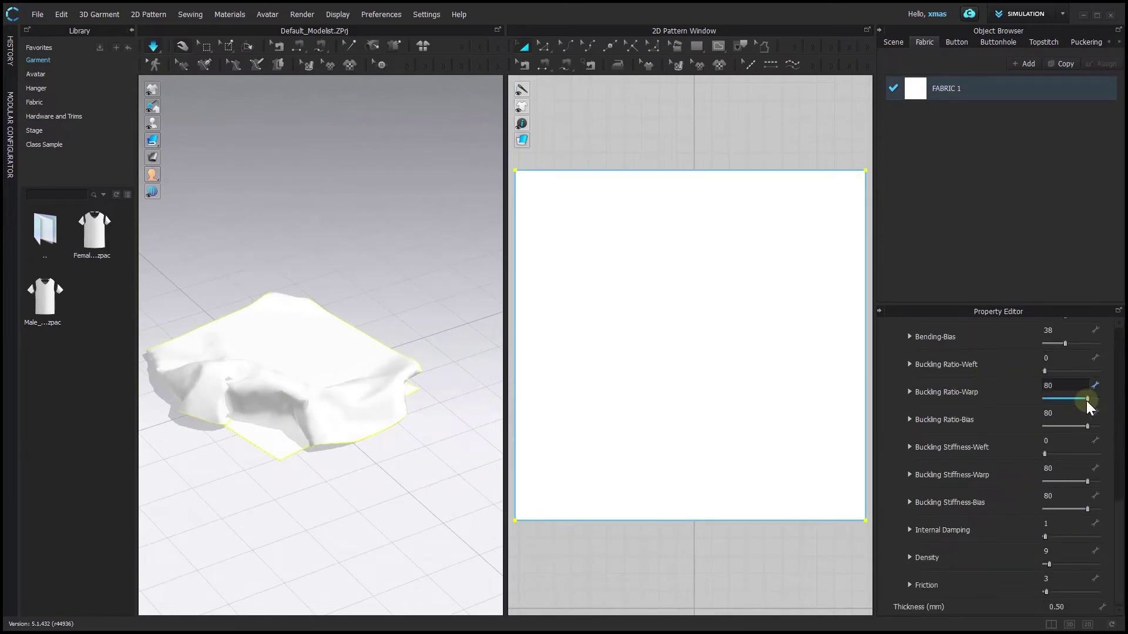
Raise the fabric's Buckling Ratio for Bias, Warp and Weft to 100 while the cloth is simulating
mouse_move(1087, 426)
left_mouse_down()
mouse_move(1000, 436)
mouse_move(1101, 425)
left_mouse_up()
left_click_drag(1045, 400, 1122, 399)
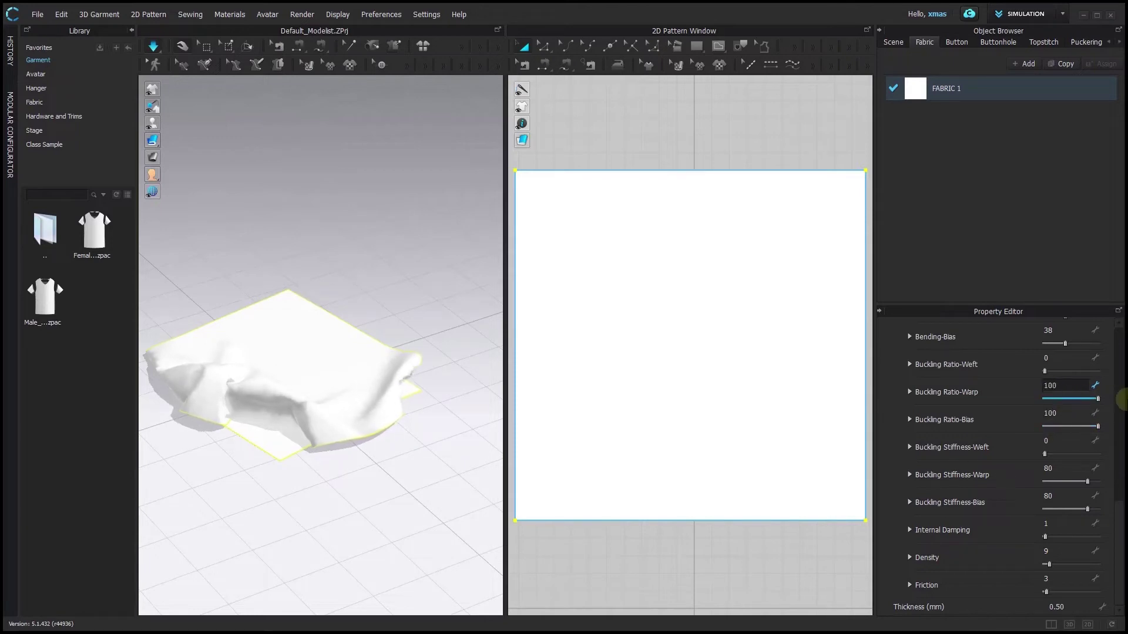
left_click_drag(1044, 371, 1122, 364)
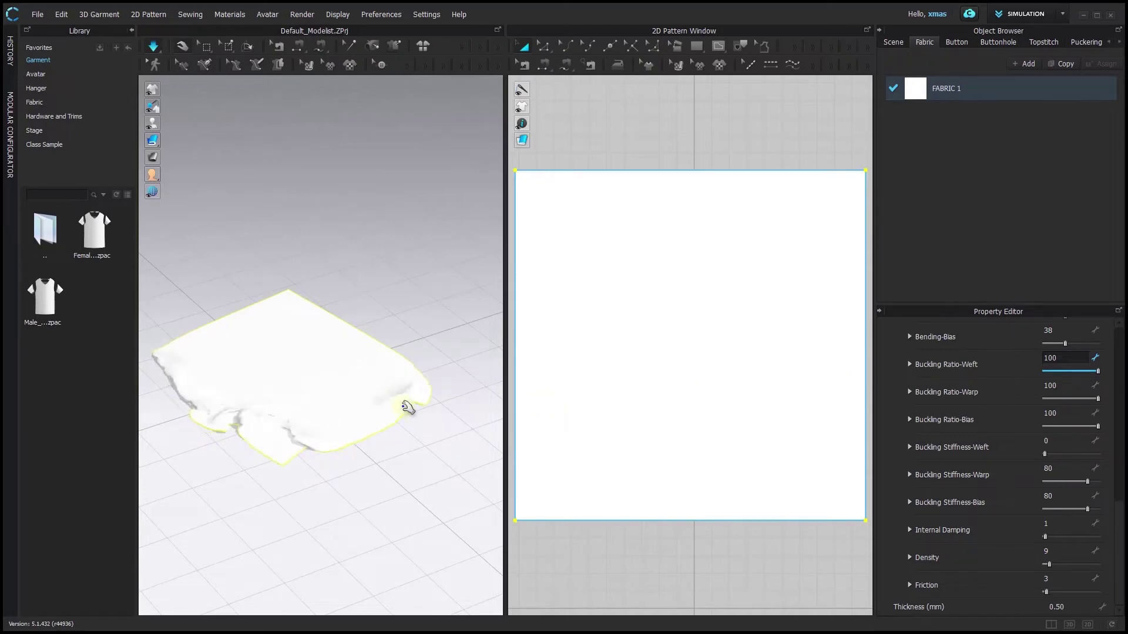
Pause the simulation, set Buckling Ratio-Weft to 90, and resume simulating
key("space")
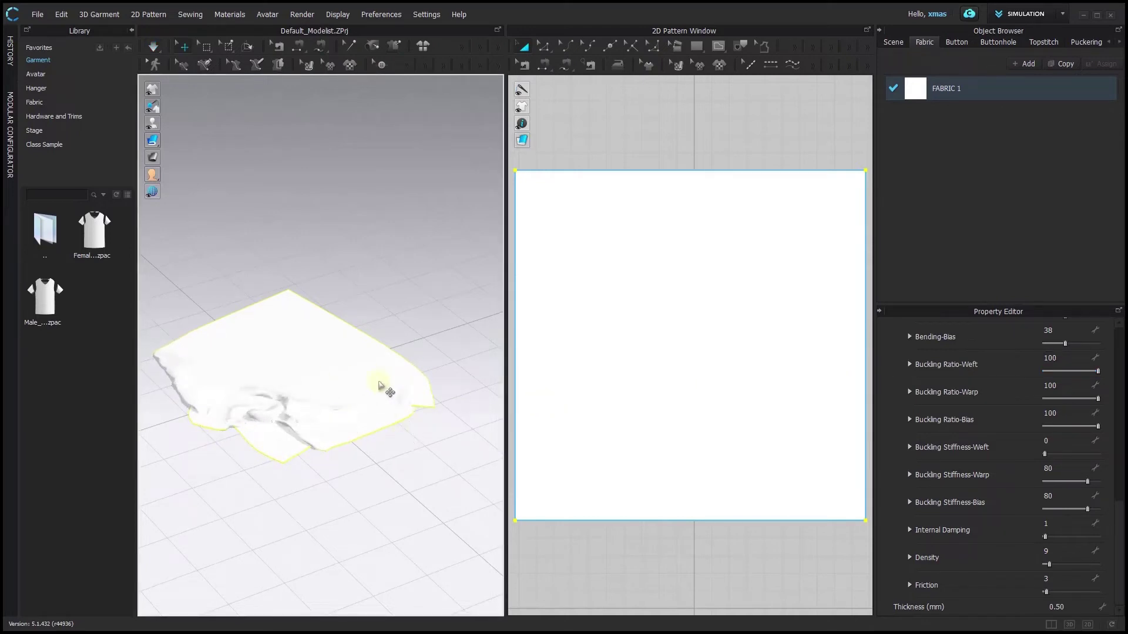
left_click(1076, 356)
type("90")
key("Return")
key("space")
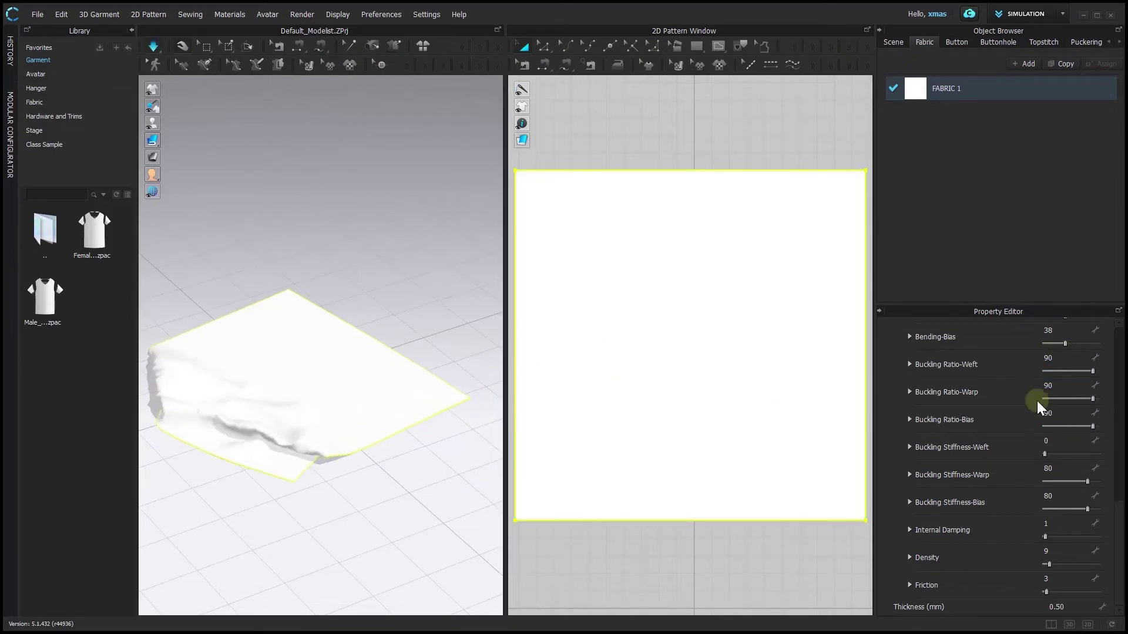
Set the fabric's Buckling Ratio for Weft, Warp and Bias, plus its Buckling Stiffness-Weft, to 80
left_click_drag(1093, 372, 1067, 427)
left_click(1049, 358)
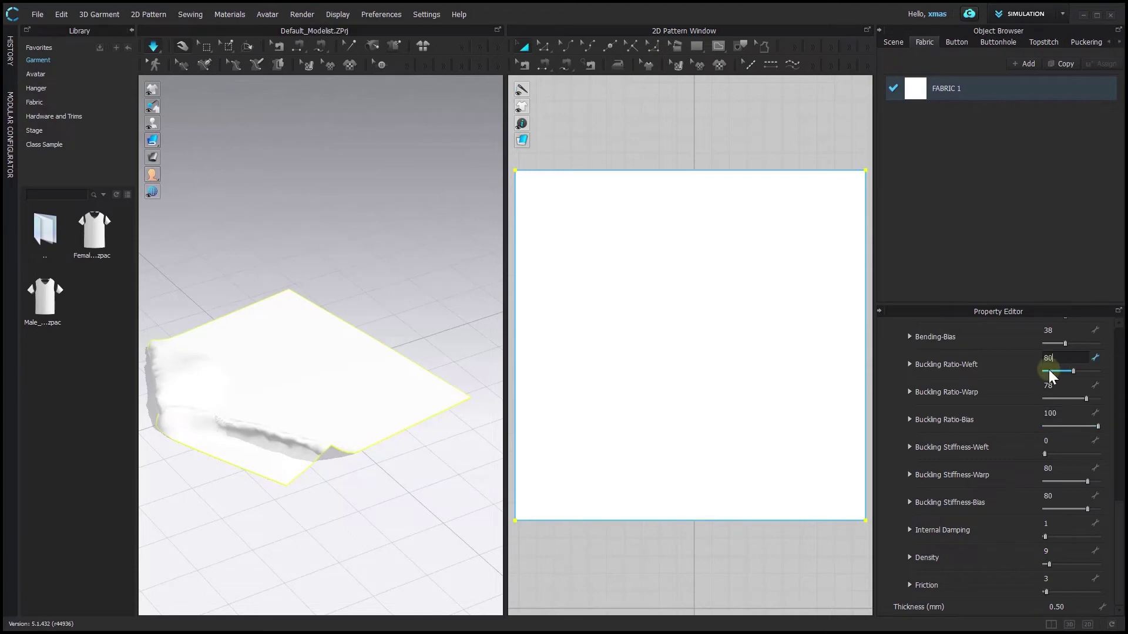
type("80")
left_click(1060, 386)
type("80")
left_click(1067, 415)
type("80")
left_click(1057, 442)
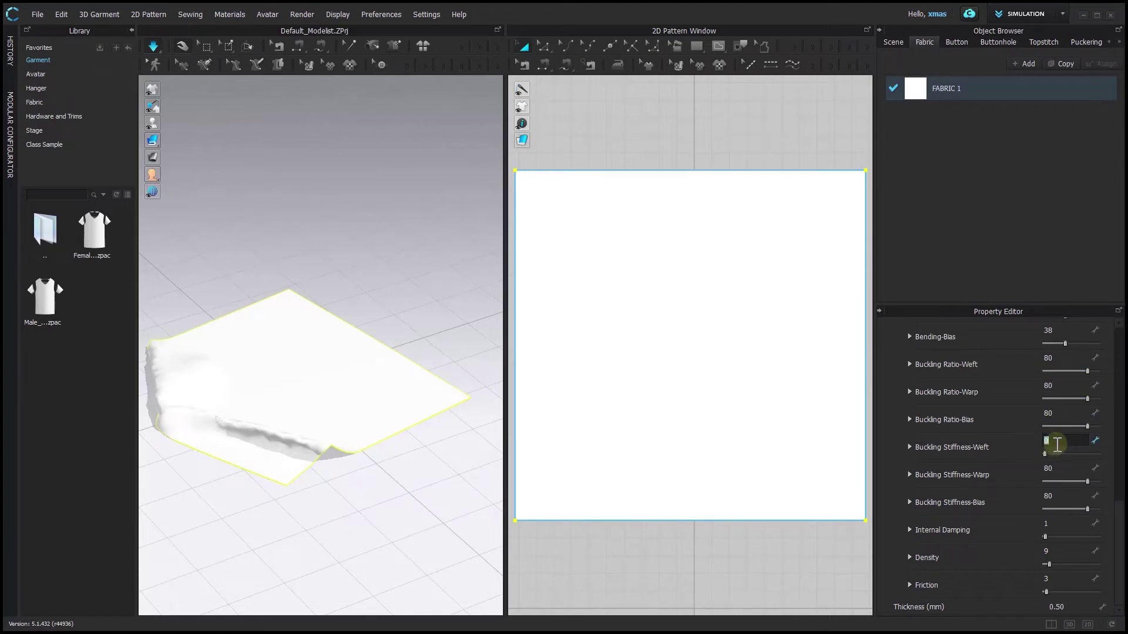
type("80")
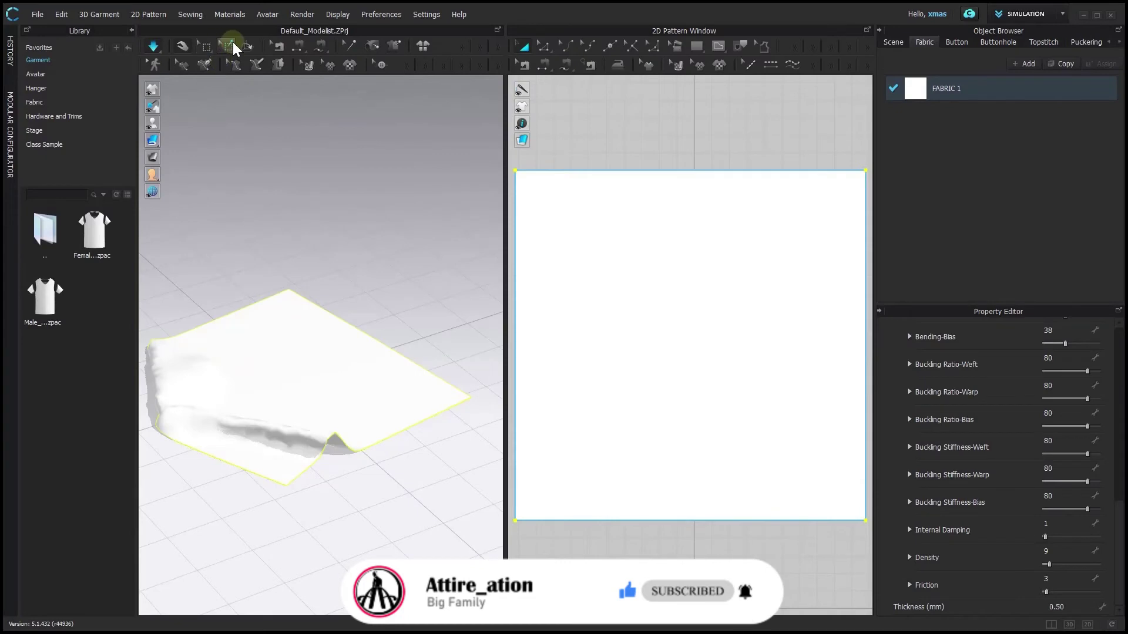
Select a horizontal strip of mesh points across the middle of the square pattern and lift the cloth by them
left_click(233, 42)
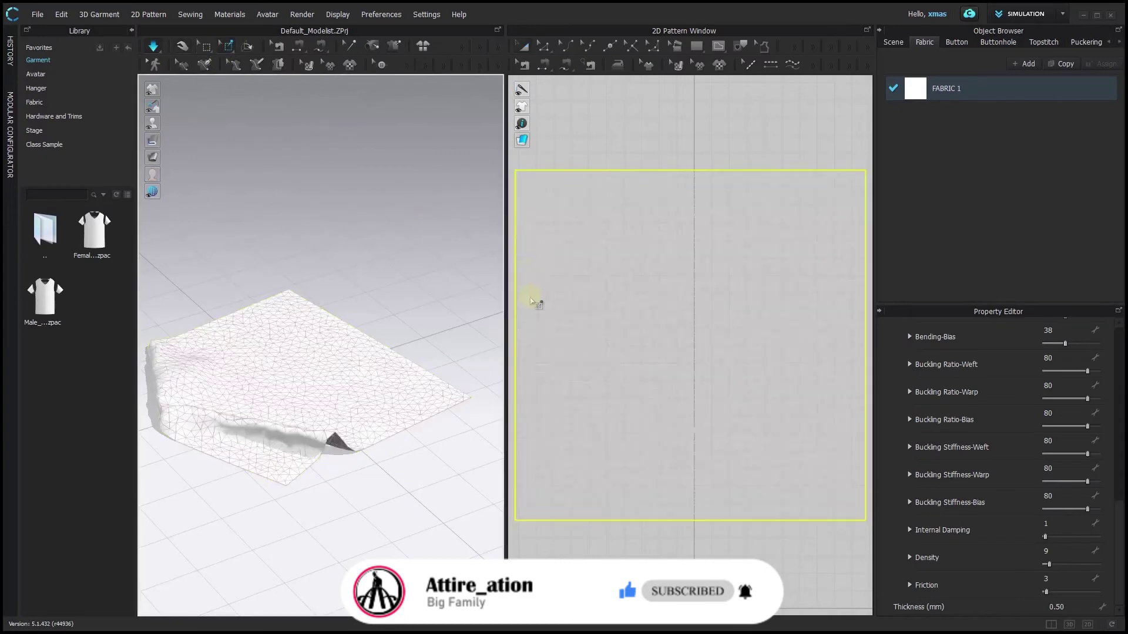
scroll(532, 297, "down", 3)
left_click_drag(514, 321, 692, 330)
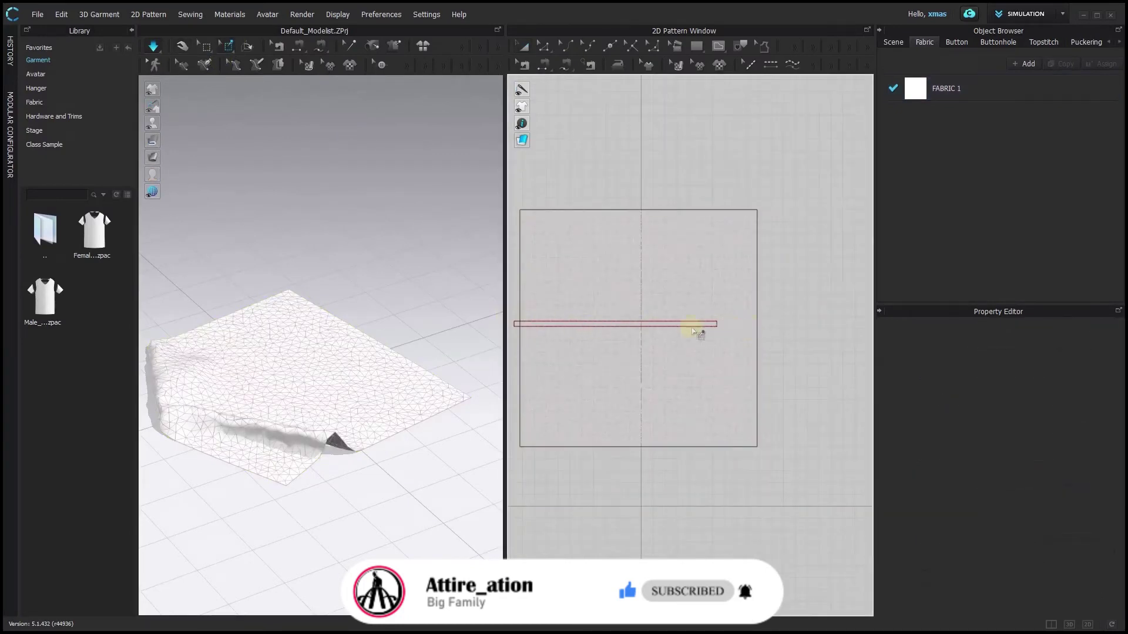
left_click_drag(541, 319, 733, 333)
right_click_drag(382, 370, 331, 359)
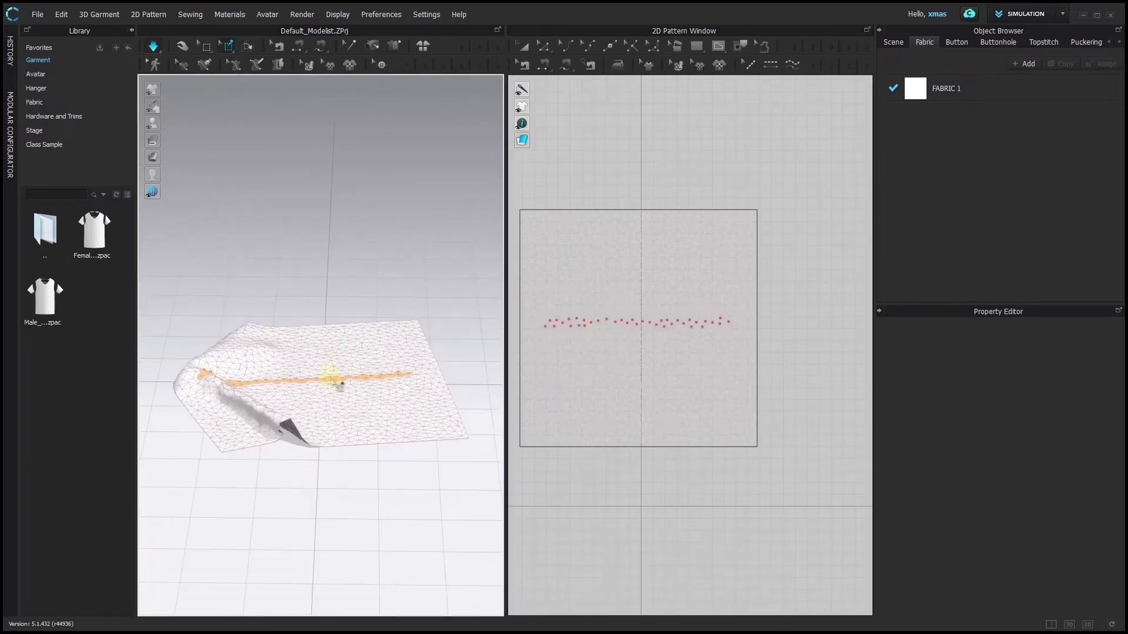
left_click_drag(337, 364, 328, 189)
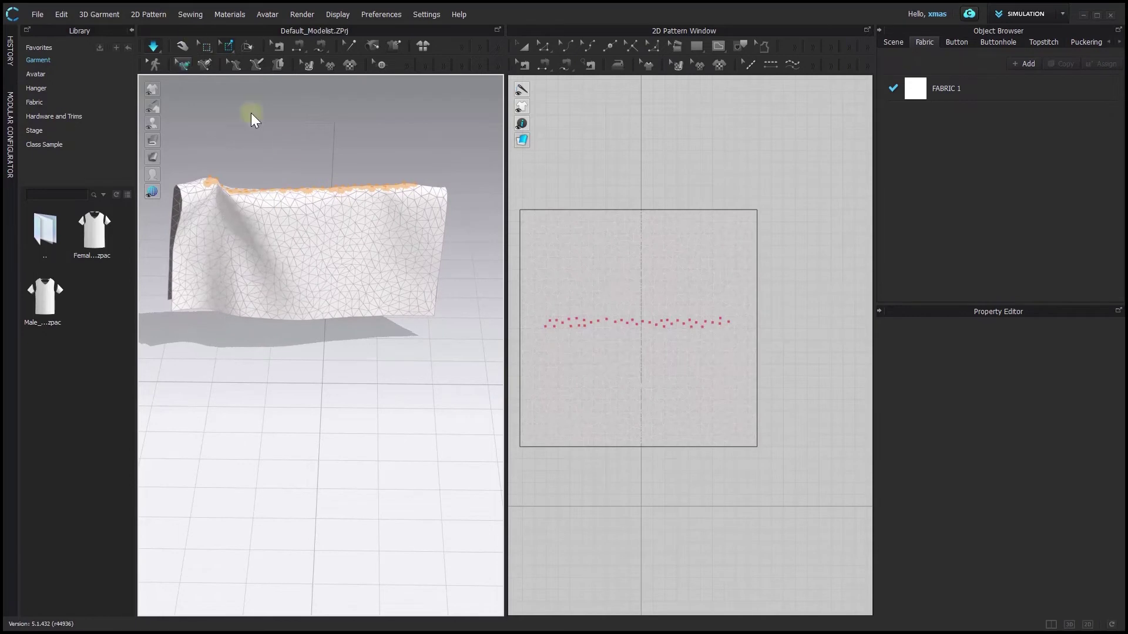
Reset the cloth to its flat upright 3D arrangement and restart the simulation
left_click(423, 45)
right_click_drag(323, 234, 253, 228)
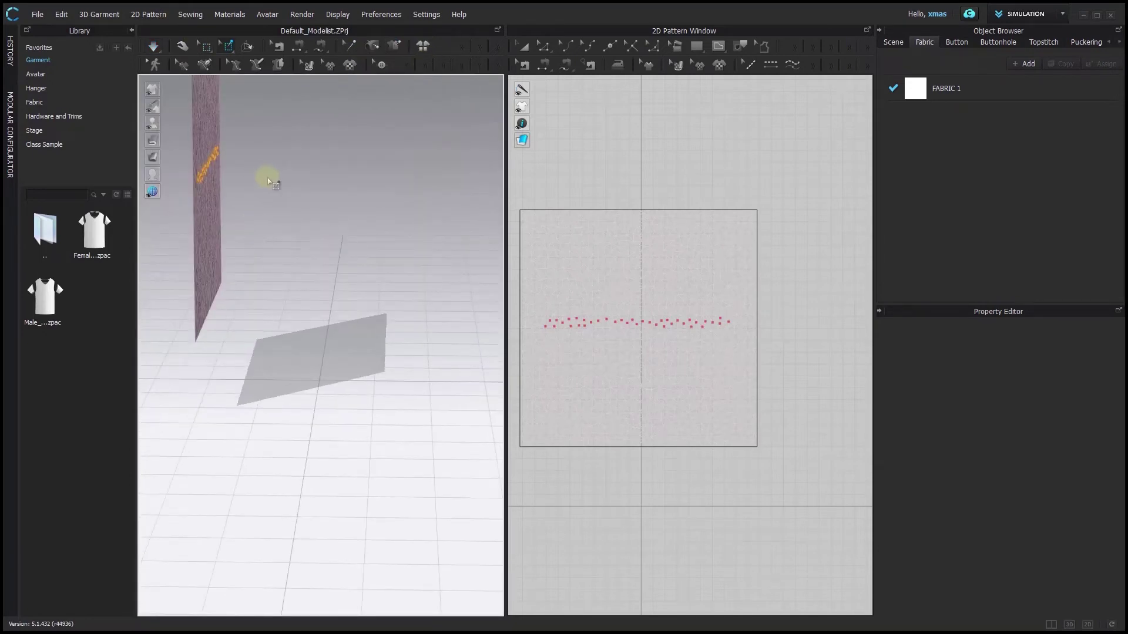
key("space")
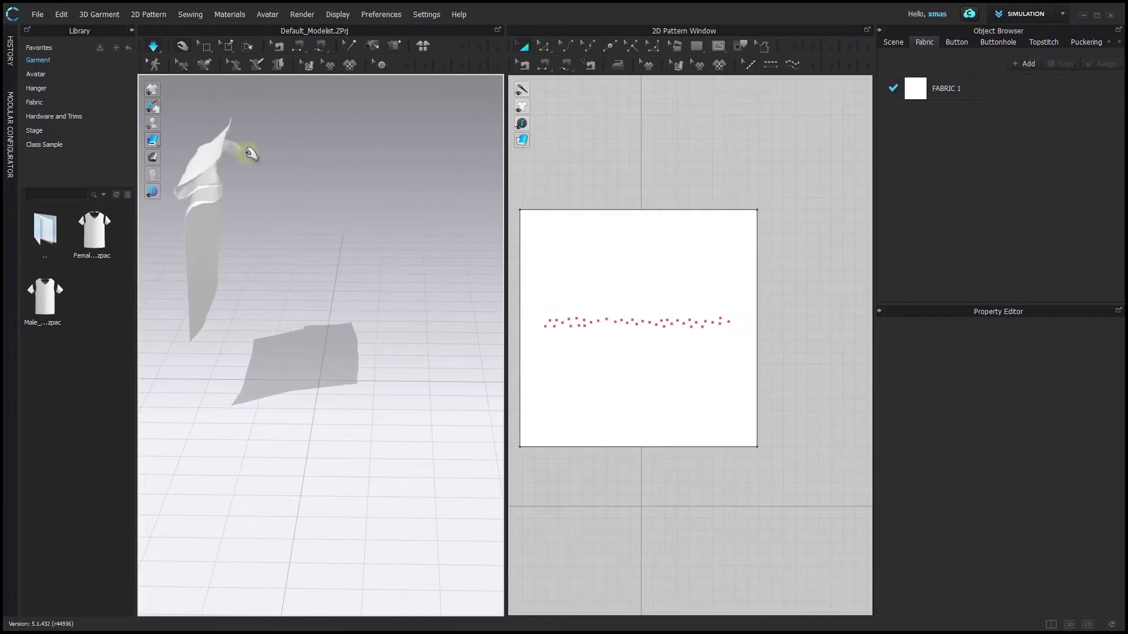
Pull the cloth's upper half over the pinned line so it hangs folded, and show it from the front
left_click_drag(249, 153, 258, 195)
left_click(250, 141)
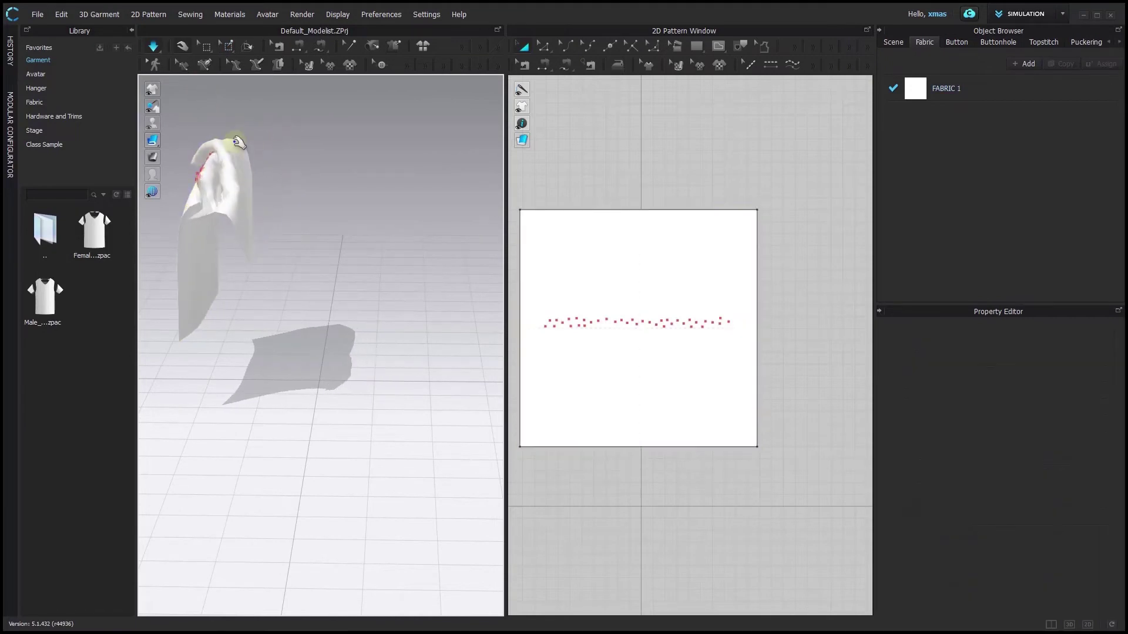
left_click_drag(240, 147, 292, 166)
key("2")
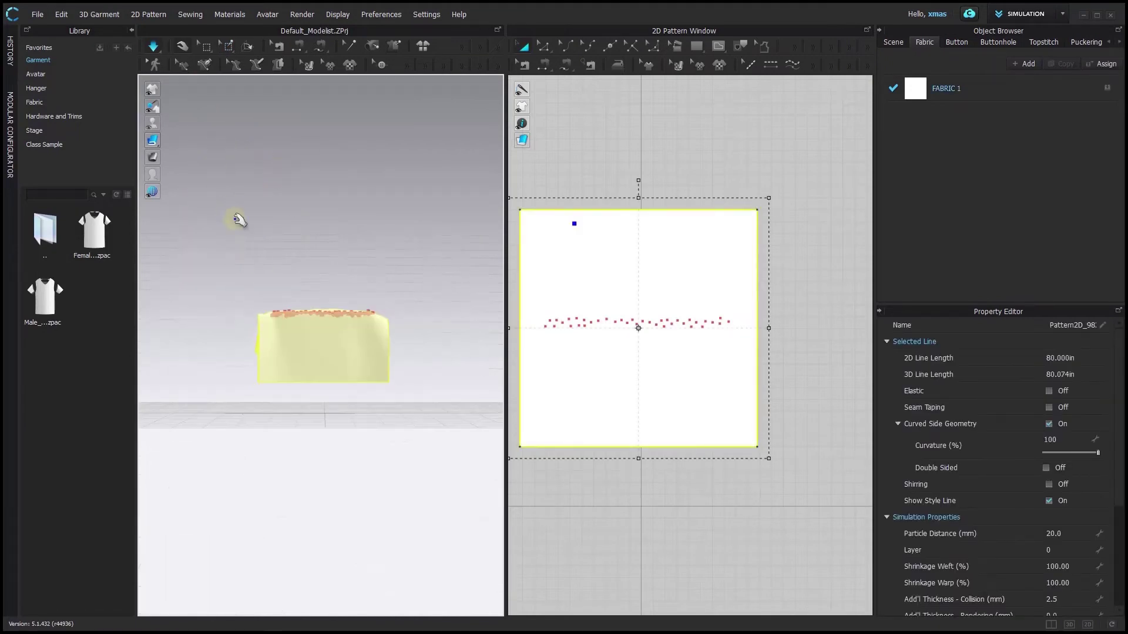
scroll(335, 325, "up", 5)
left_click(340, 213)
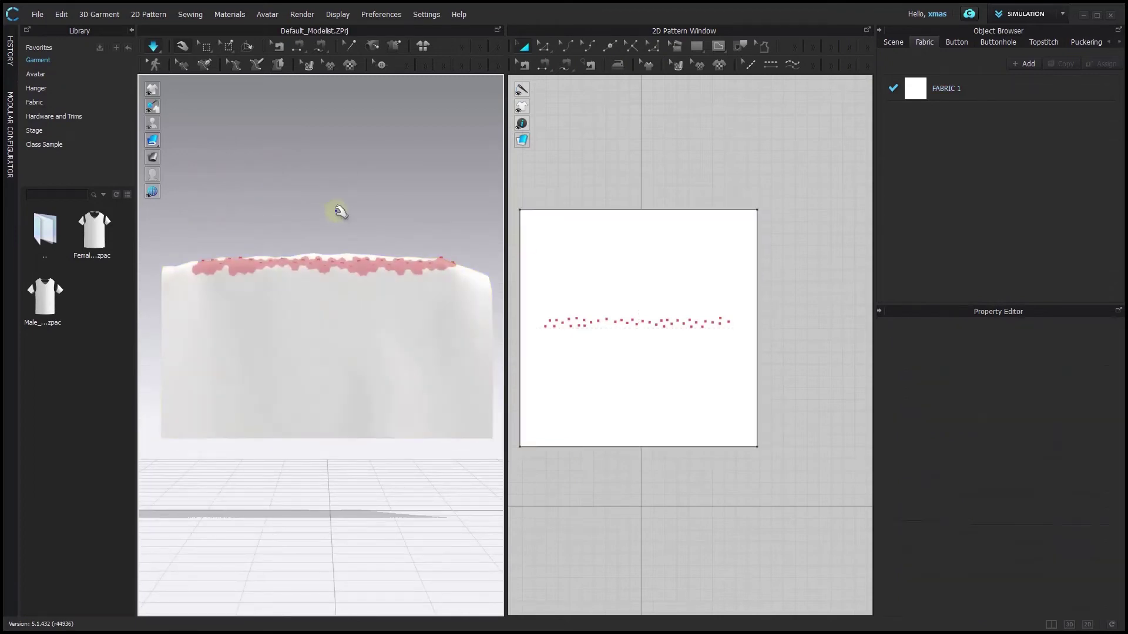
Test FABRIC 1's Buckling Stiffness by lowering Weft, Warp and Bias to 0 and raising each to 100
left_click(997, 94)
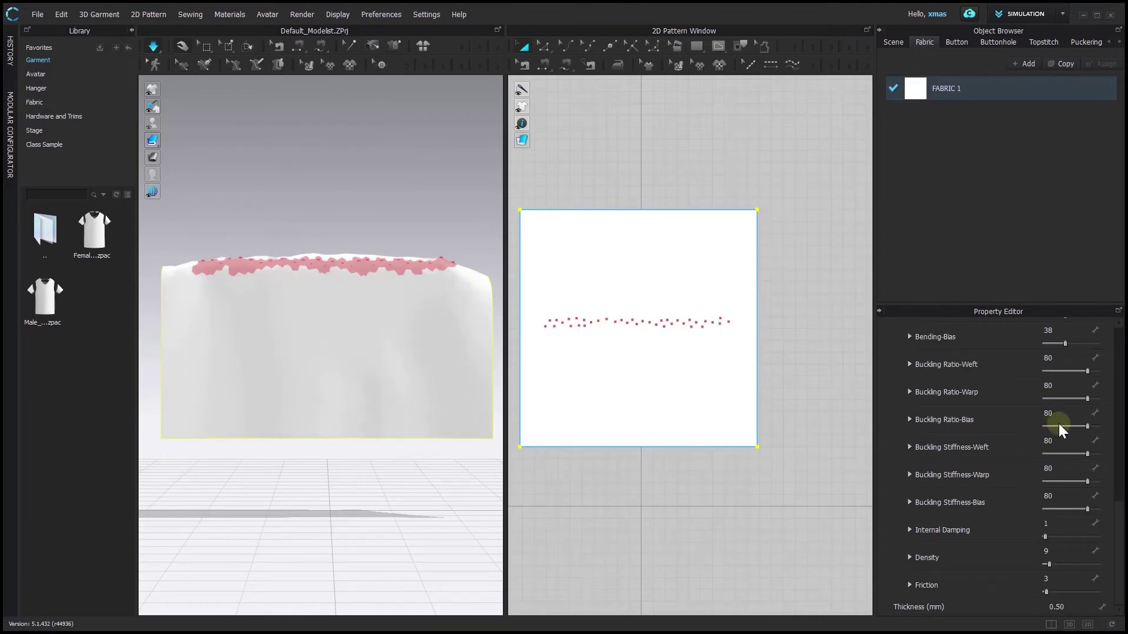
left_click_drag(1086, 454, 1059, 456)
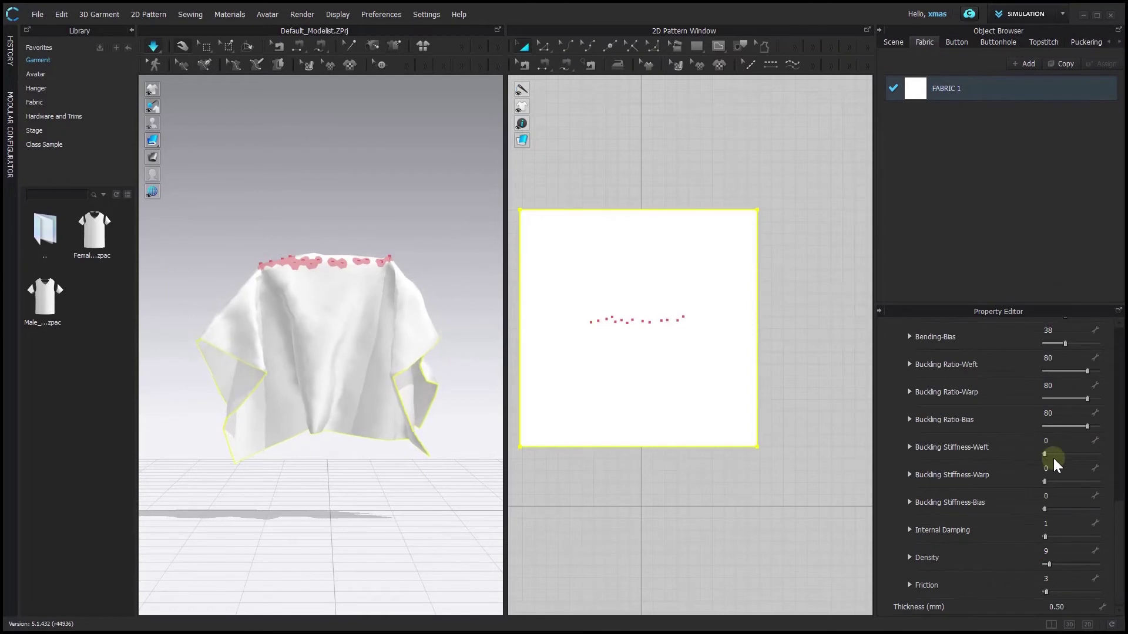
left_click_drag(1044, 454, 1103, 461)
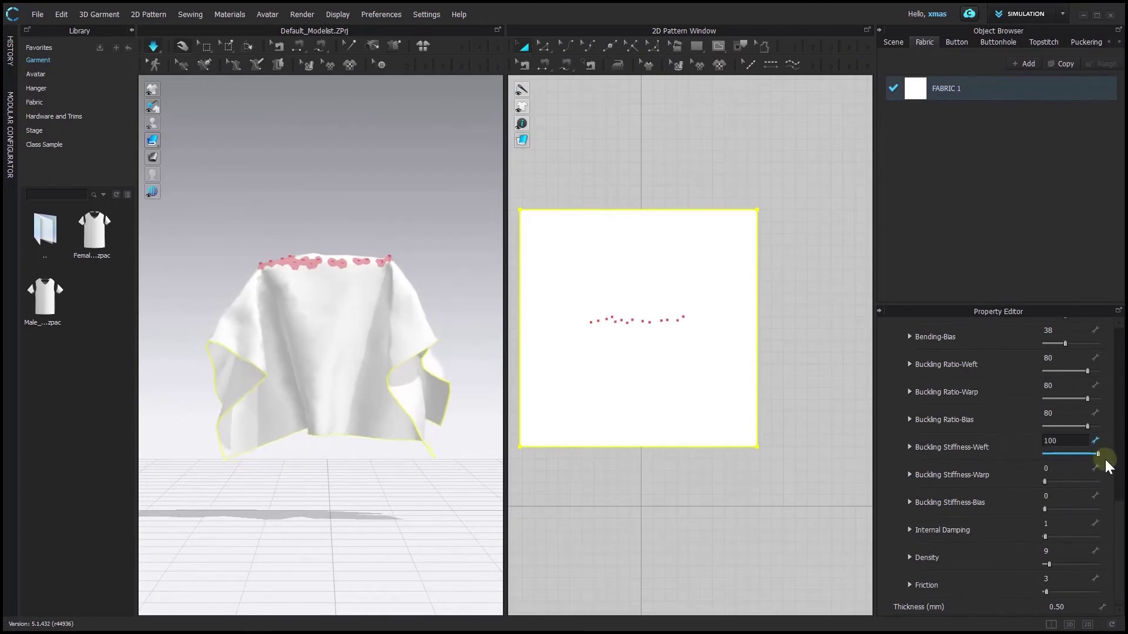
left_click_drag(1044, 483, 1104, 491)
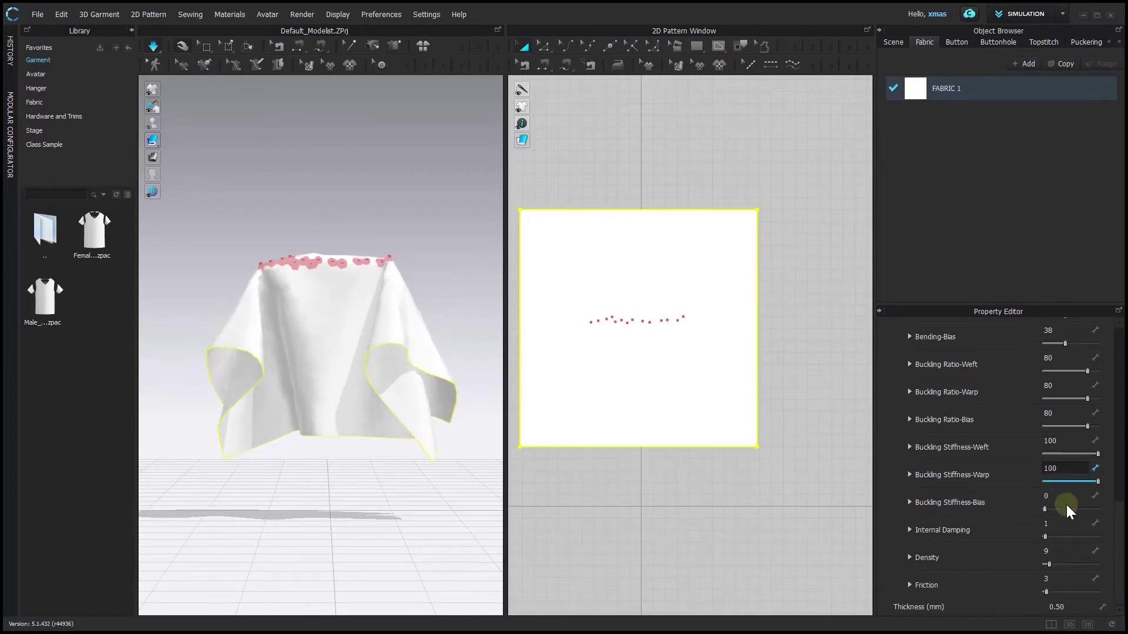
left_click_drag(1044, 509, 1099, 509)
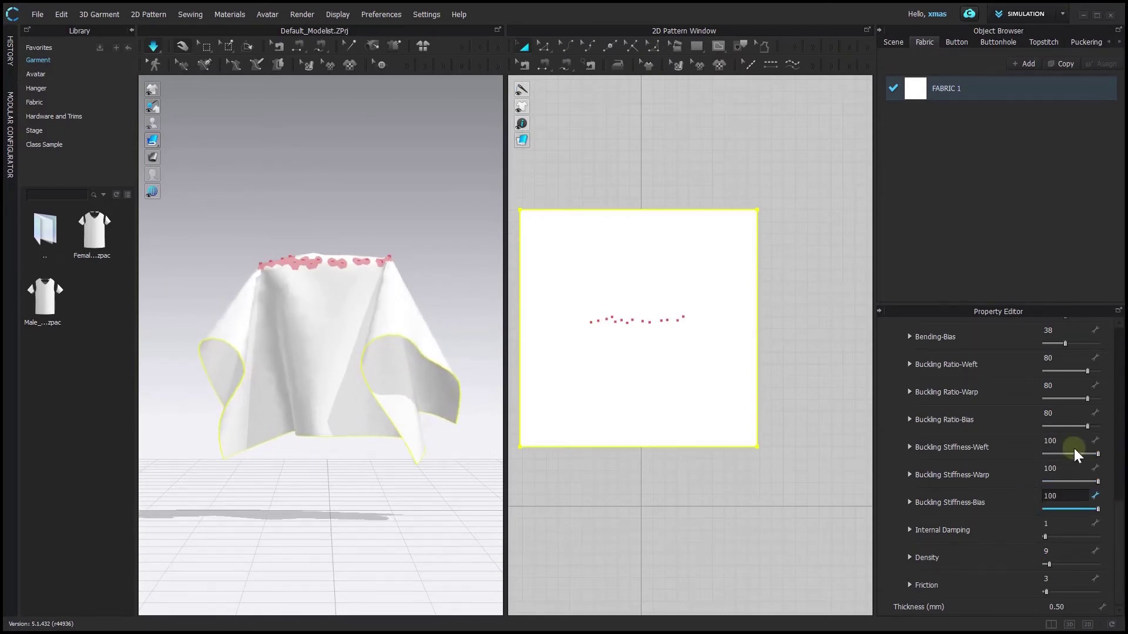
Set Buckling Stiffness Weft, Warp and Bias to 80 and tug the hanging cloth's right edge upward
left_click_drag(1094, 455, 1041, 510)
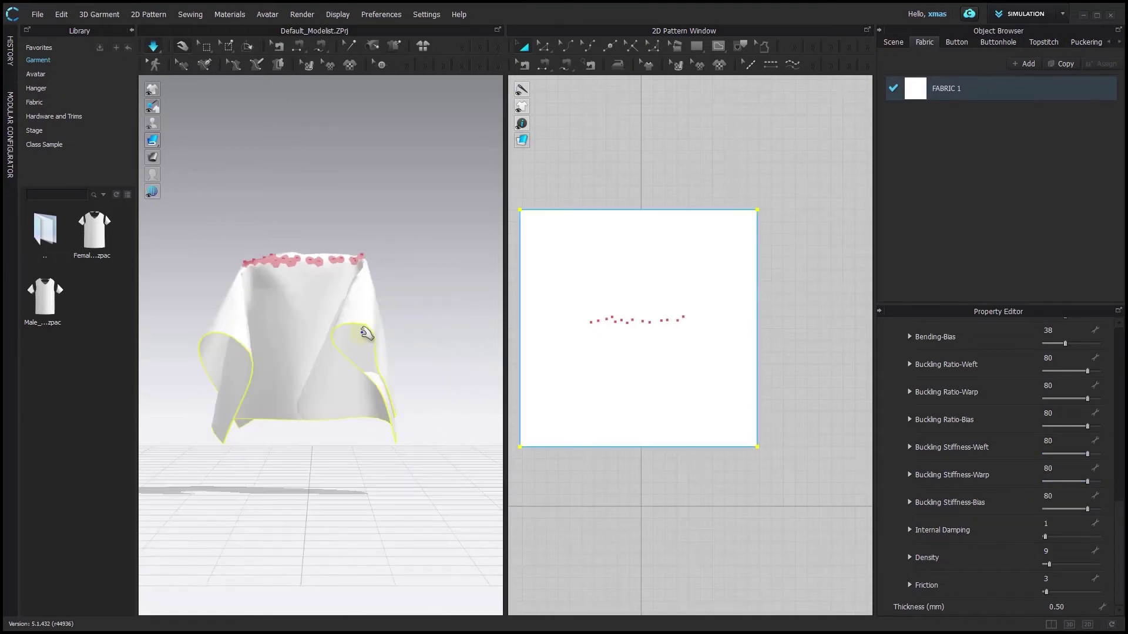
left_click_drag(371, 328, 401, 282)
left_click_drag(383, 333, 394, 265)
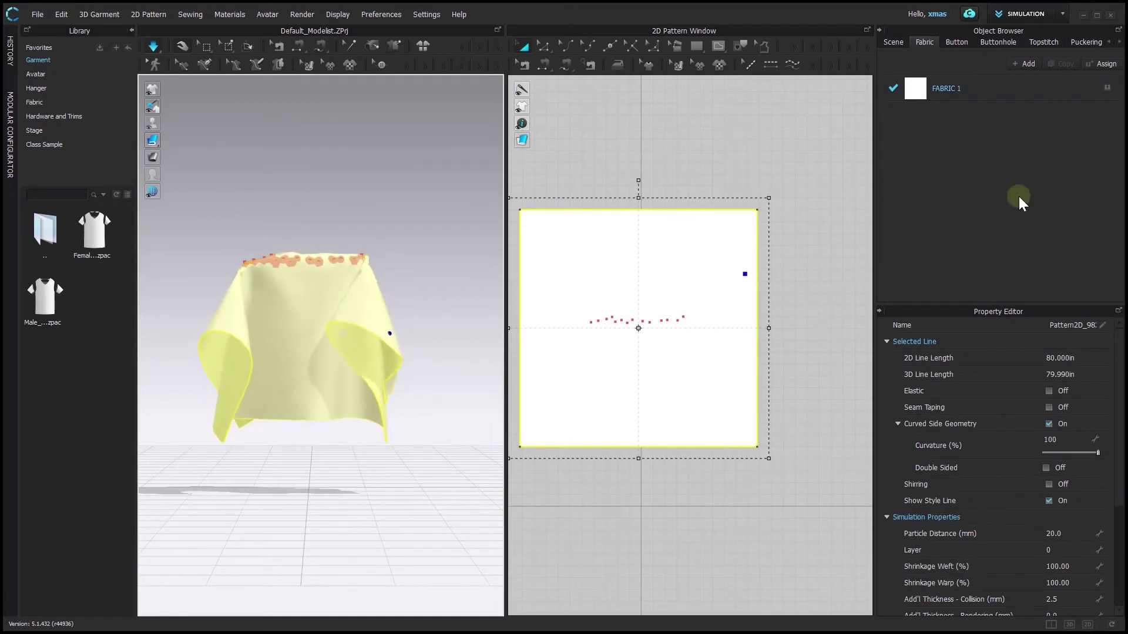
Set FABRIC 1's Internal Damping to 98 and pull up the hanging cloth's right side to test its motion
left_click(1029, 90)
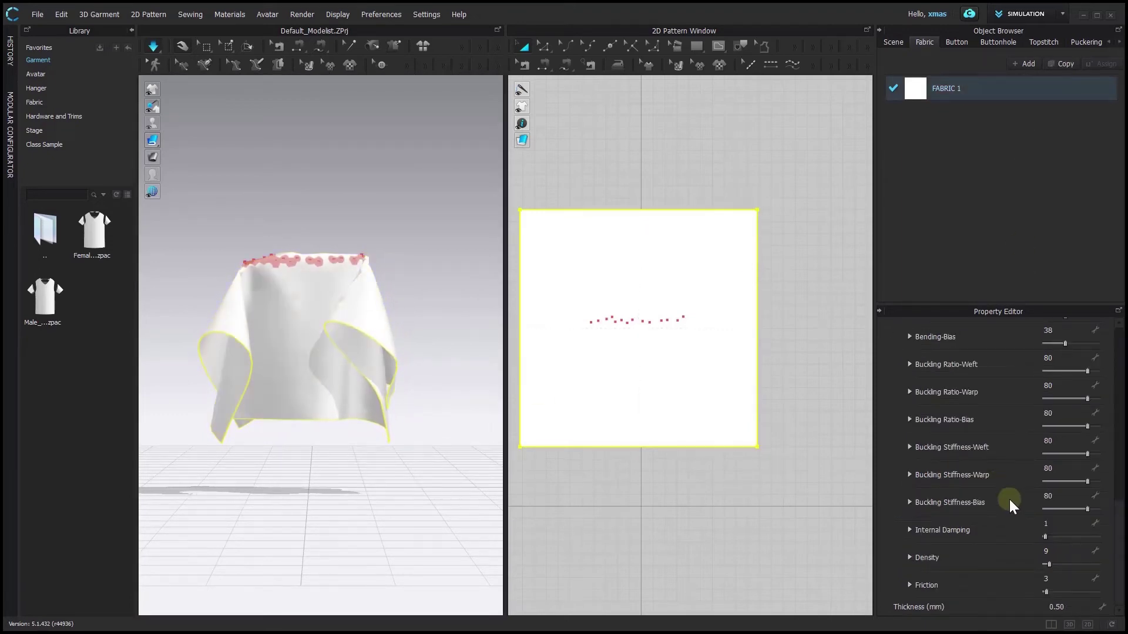
left_click_drag(1047, 538, 1095, 529)
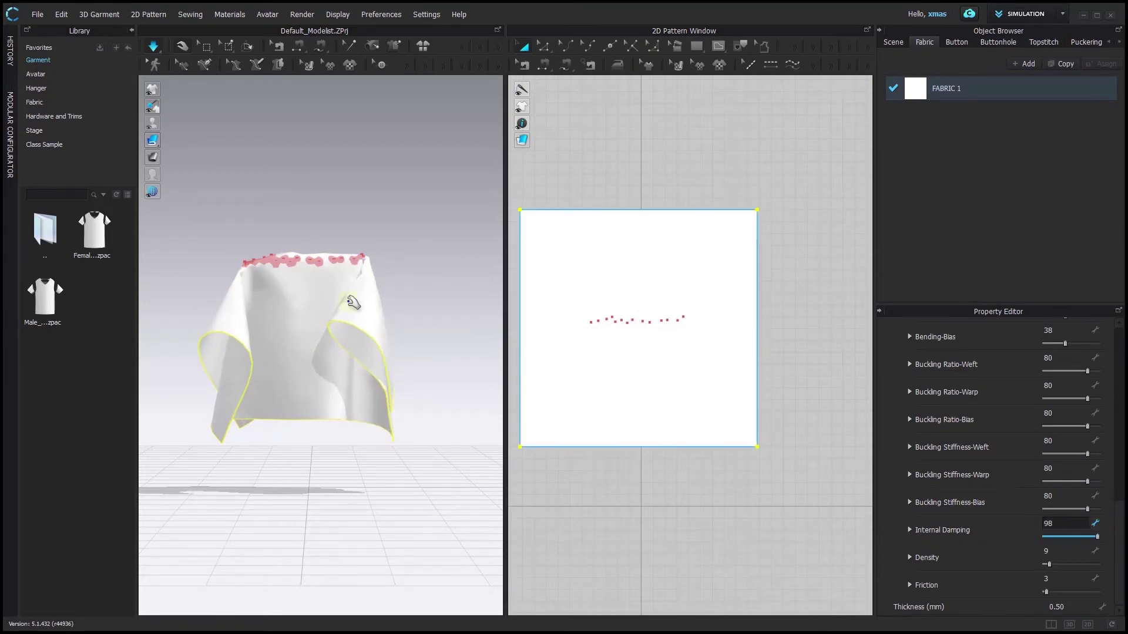
left_click_drag(370, 326, 392, 177)
left_click_drag(384, 346, 392, 183)
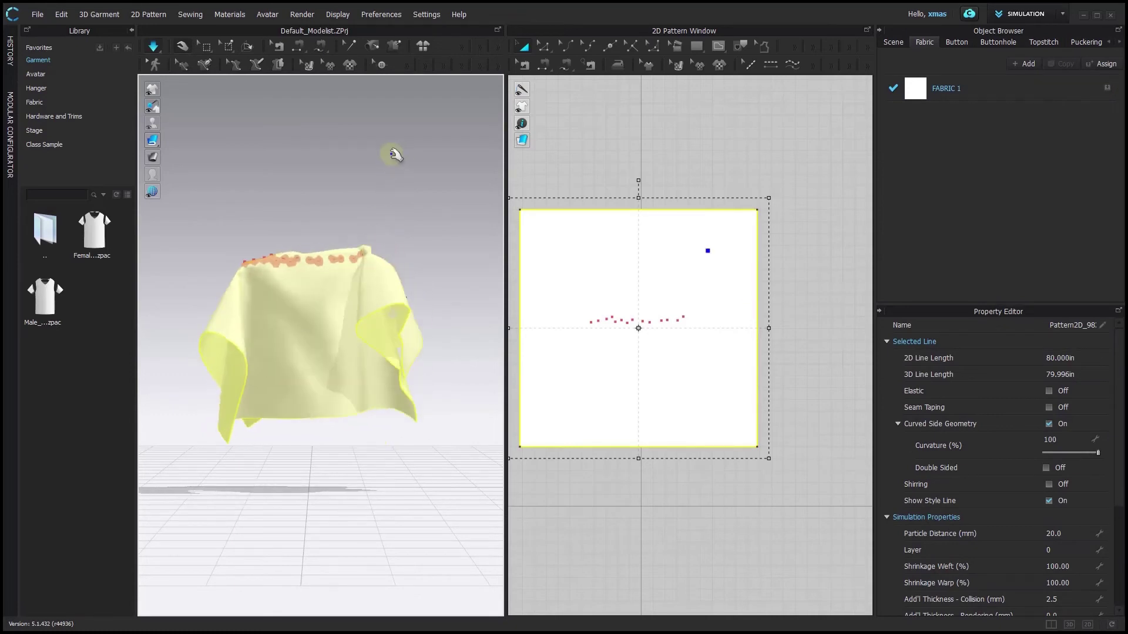
Lower FABRIC 1's Internal Damping to its minimum and pull the hanging cloth upward to compare its motion
left_click(955, 88)
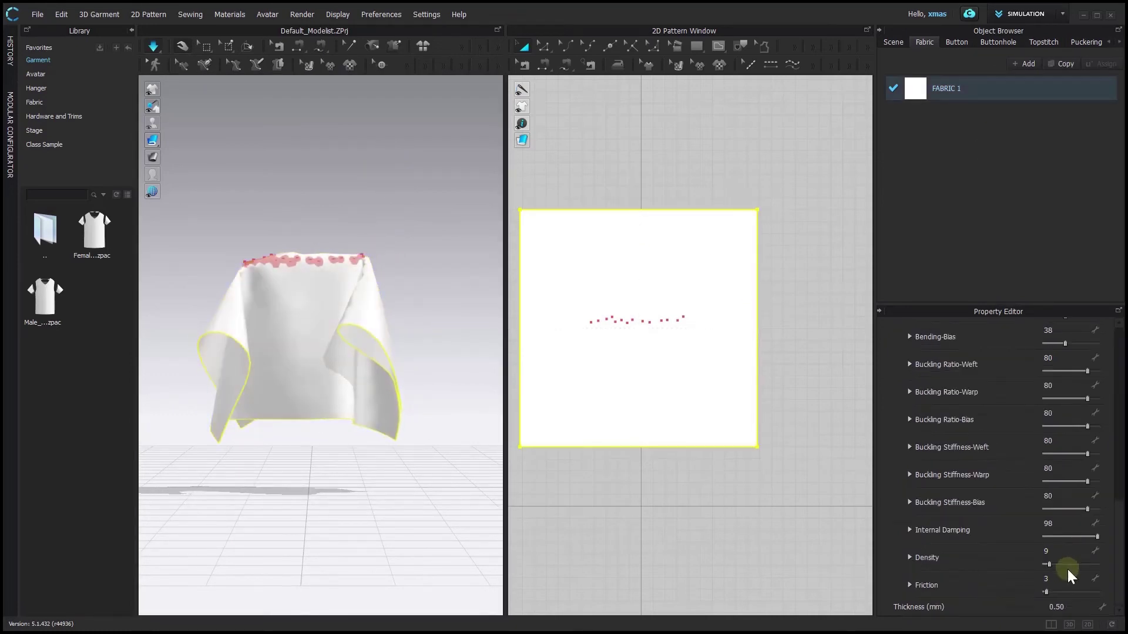
left_click_drag(1096, 536, 985, 537)
left_click_drag(365, 331, 397, 124)
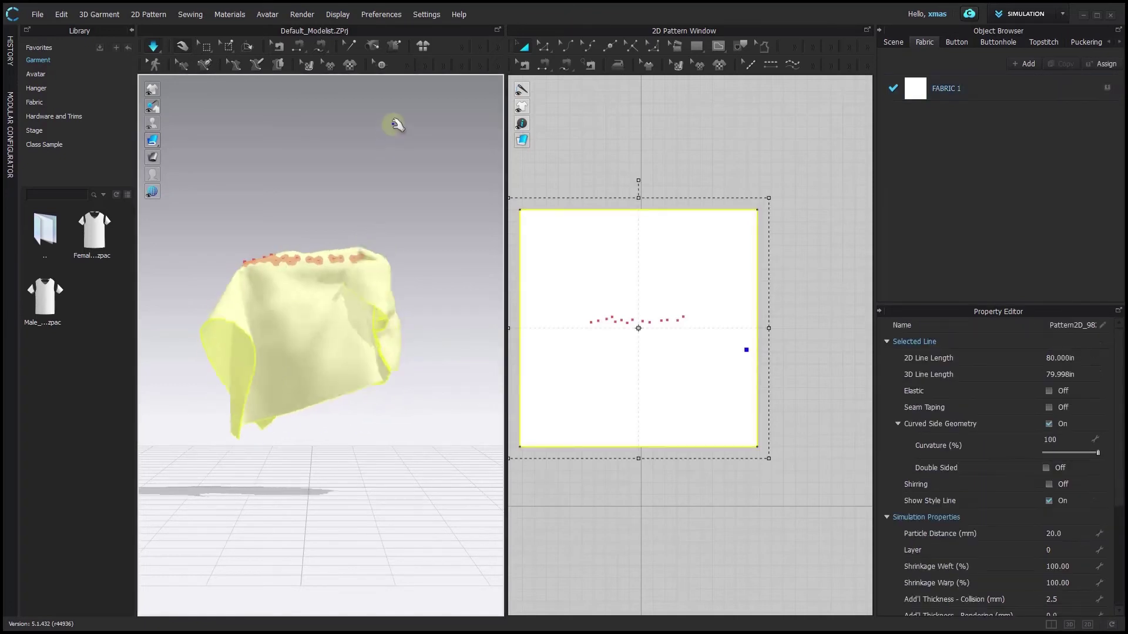
left_click_drag(364, 392, 449, 180)
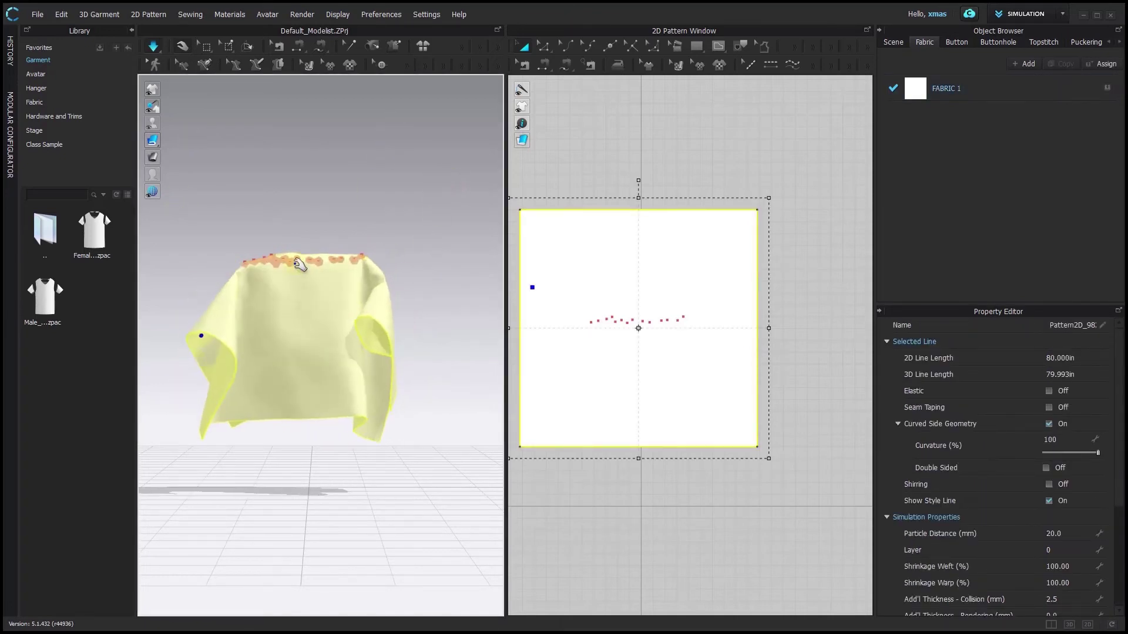
Simulate the cloth hanging from the pinned points at its centre and set FABRIC 1's Density to 84
left_click(1034, 93)
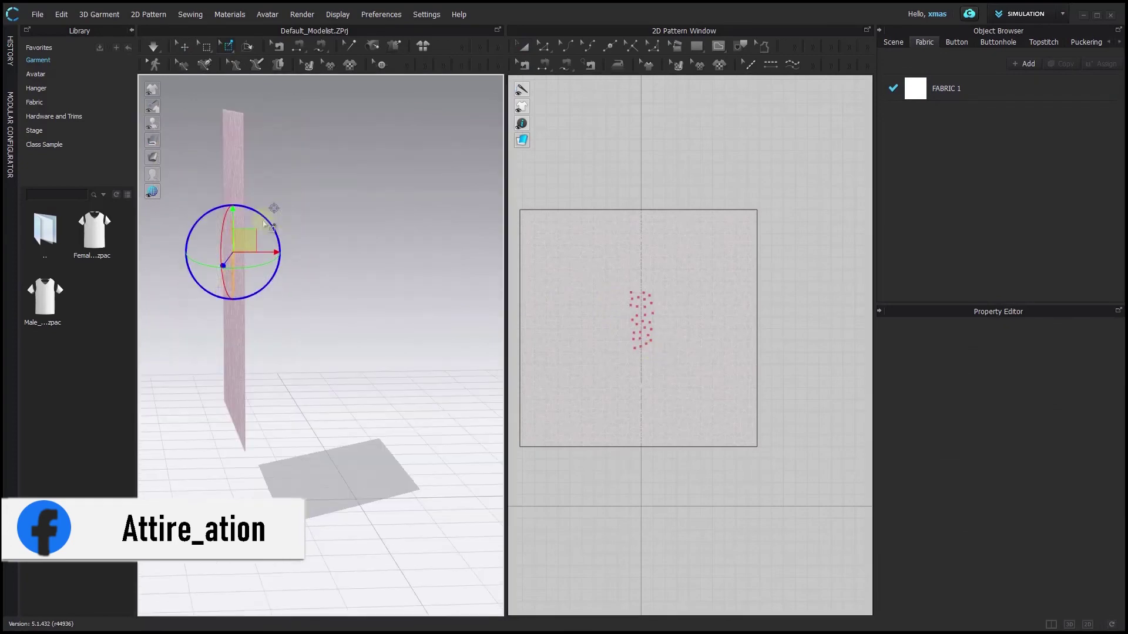
key("space")
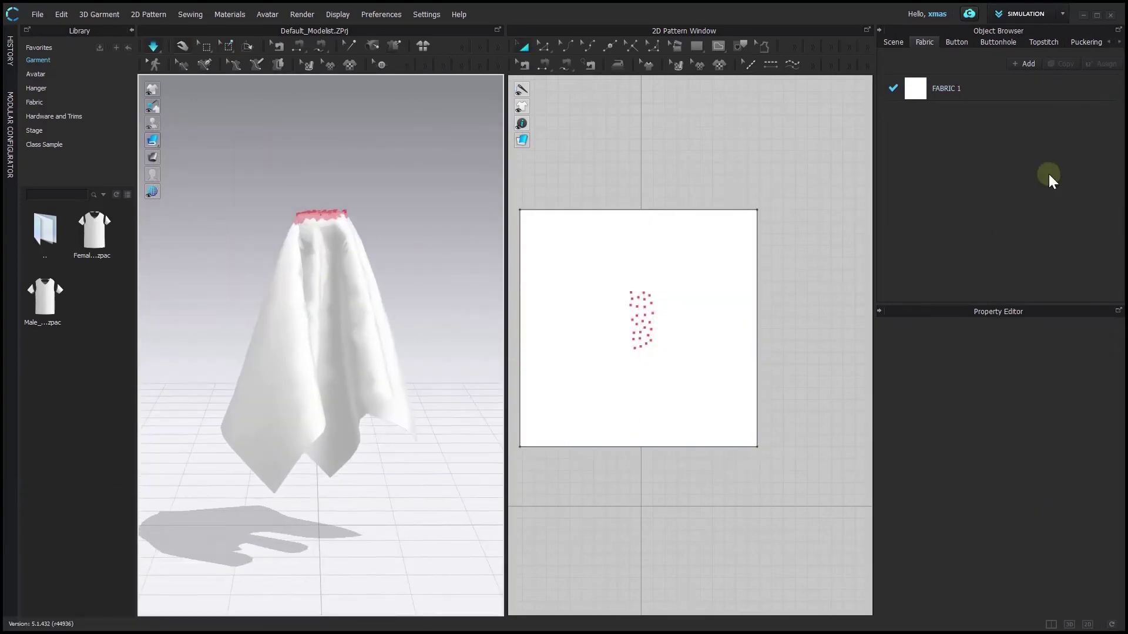
left_click(1034, 90)
left_click_drag(1050, 565, 1111, 568)
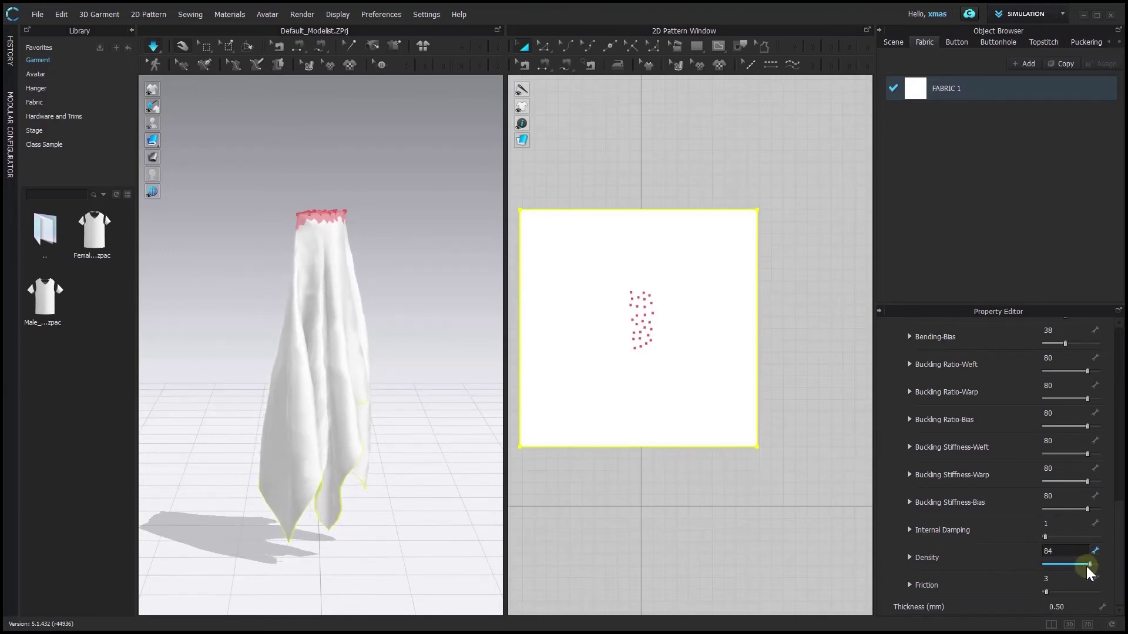
Set the fabric's Density to 0 to test a lightweight hang
left_click_drag(1086, 567, 1032, 570)
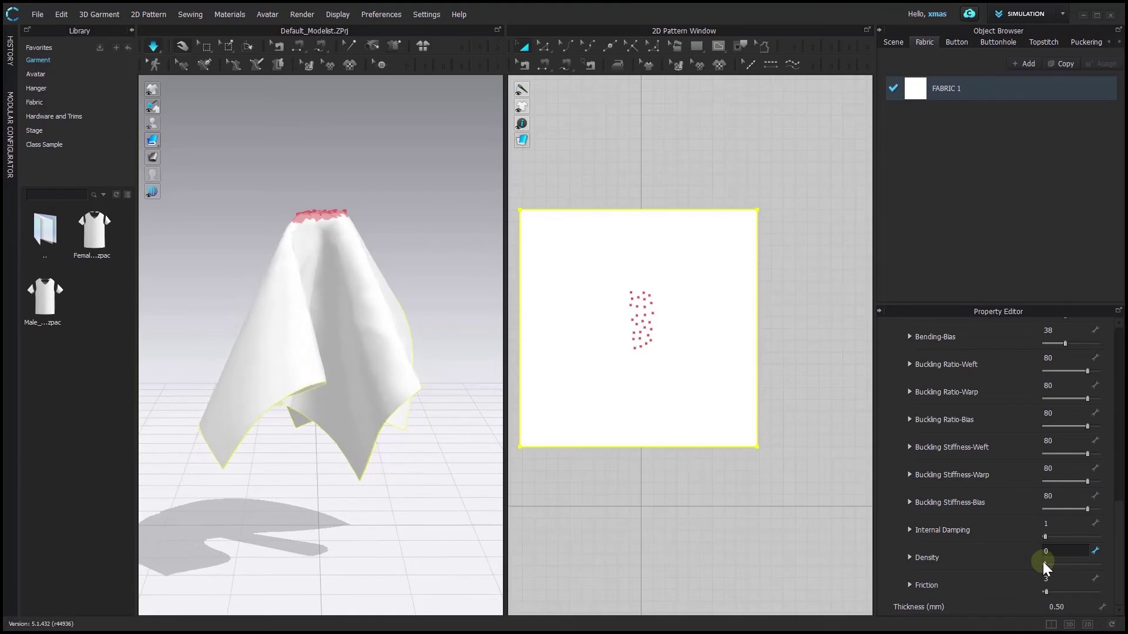
left_click(419, 264)
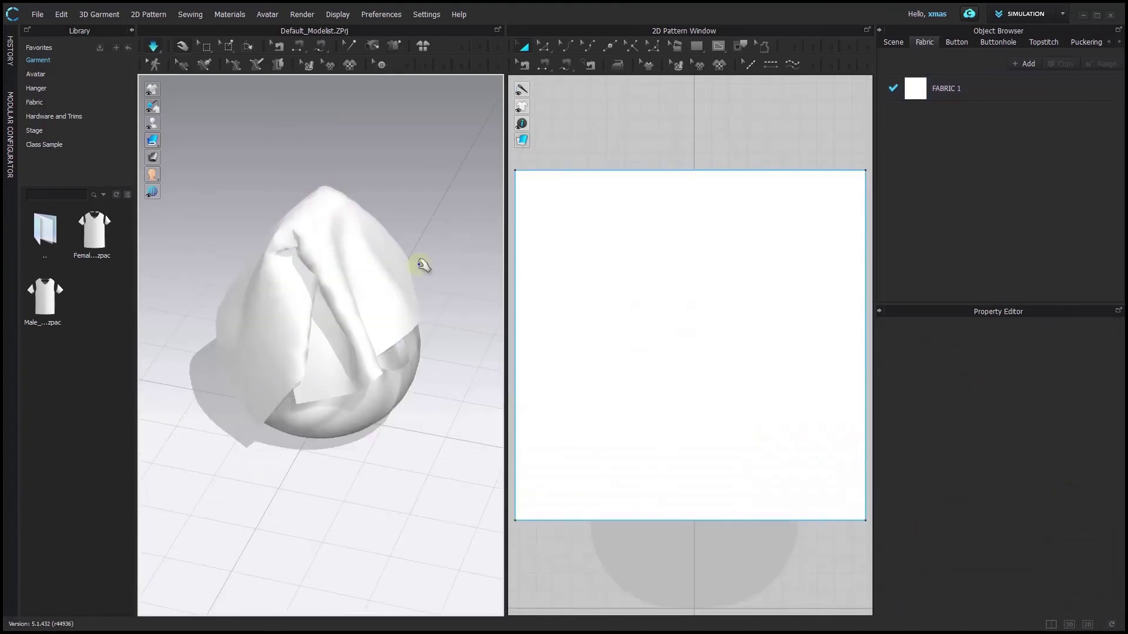
Pull the draped cloth's lower edges in different directions to test how it moves over the sphere
left_click(413, 336)
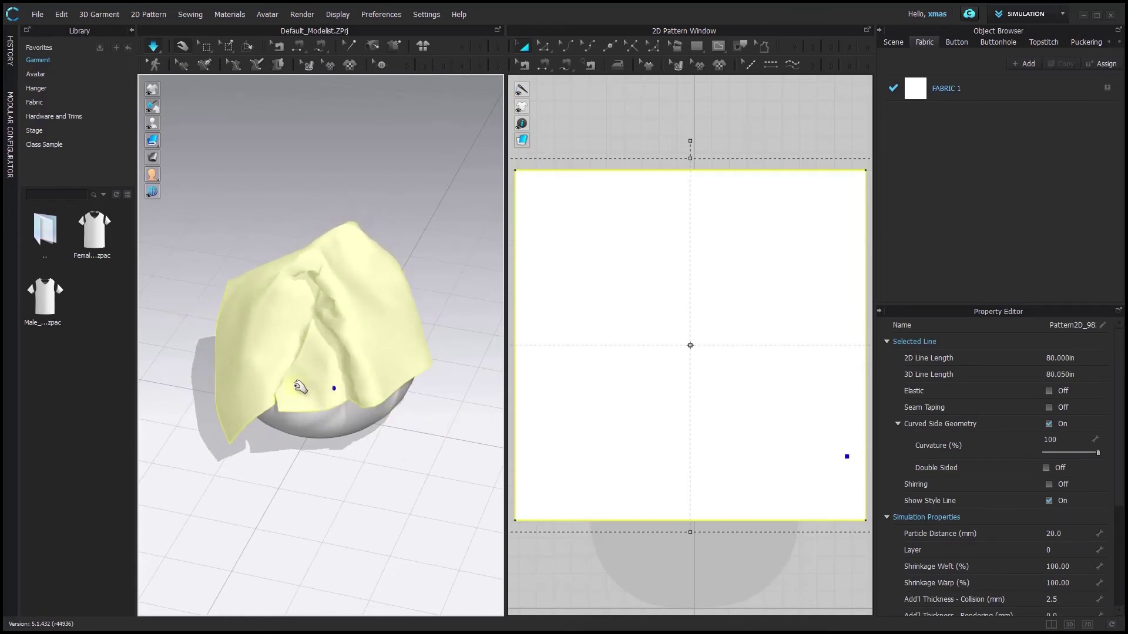
mouse_move(284, 369)
left_mouse_down()
mouse_move(181, 320)
mouse_move(235, 357)
mouse_move(374, 389)
mouse_move(389, 406)
mouse_move(355, 382)
mouse_move(374, 404)
left_mouse_up()
right_click_drag(357, 454, 228, 385)
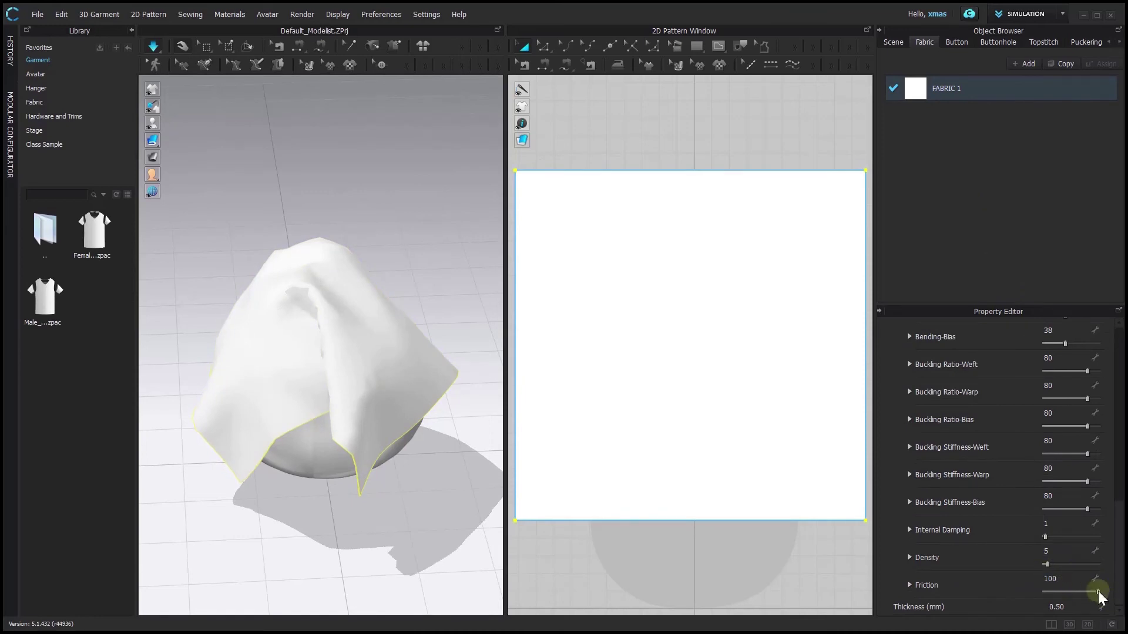
Lower FABRIC 1's Friction to 9 and pull the draped cloth's front corner sideways to test its slip on the sphere
left_click_drag(1098, 591, 1090, 591)
left_click(478, 532)
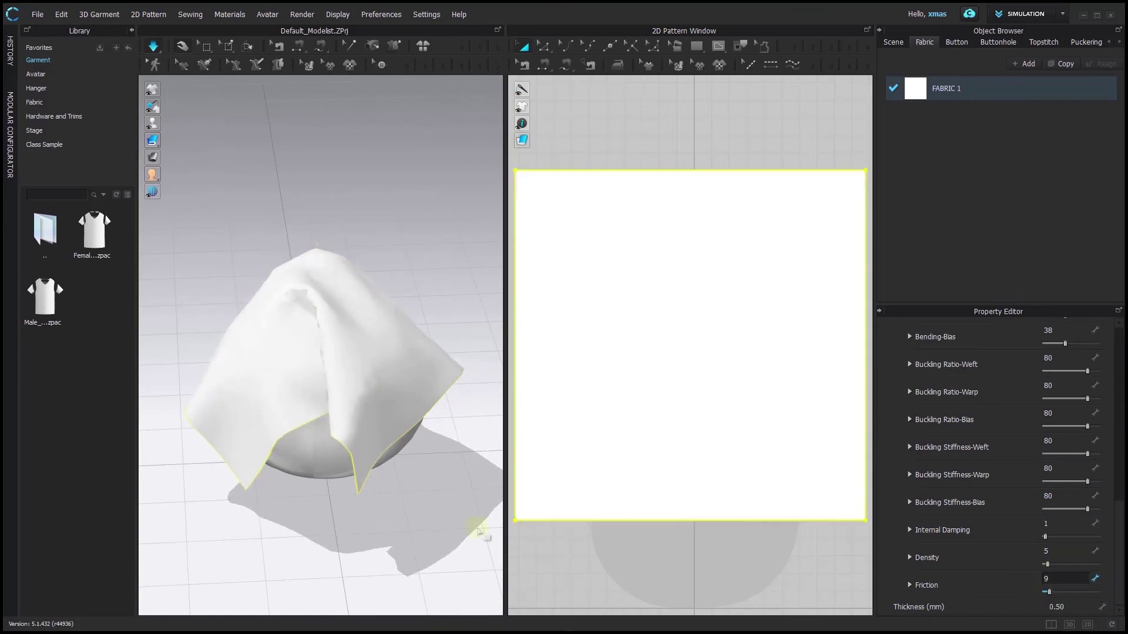
right_click_drag(332, 496, 453, 461)
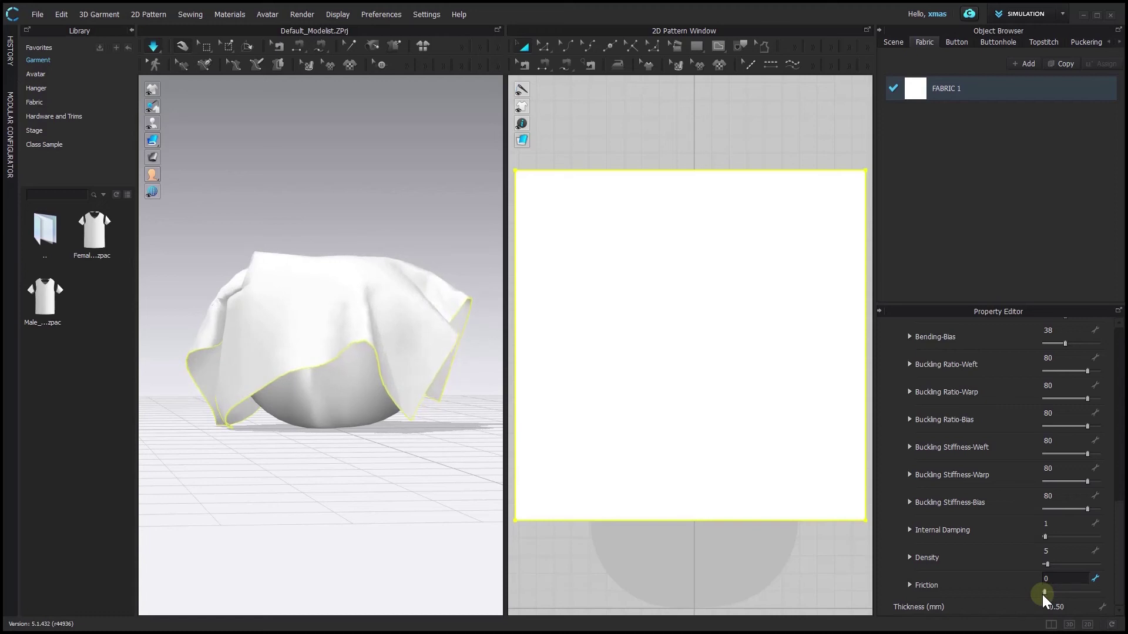
Set FABRIC 1's Friction to 100 and pull the draped cloth upward, and repeat the upward pull with Friction at 0
left_click_drag(1045, 593, 1119, 592)
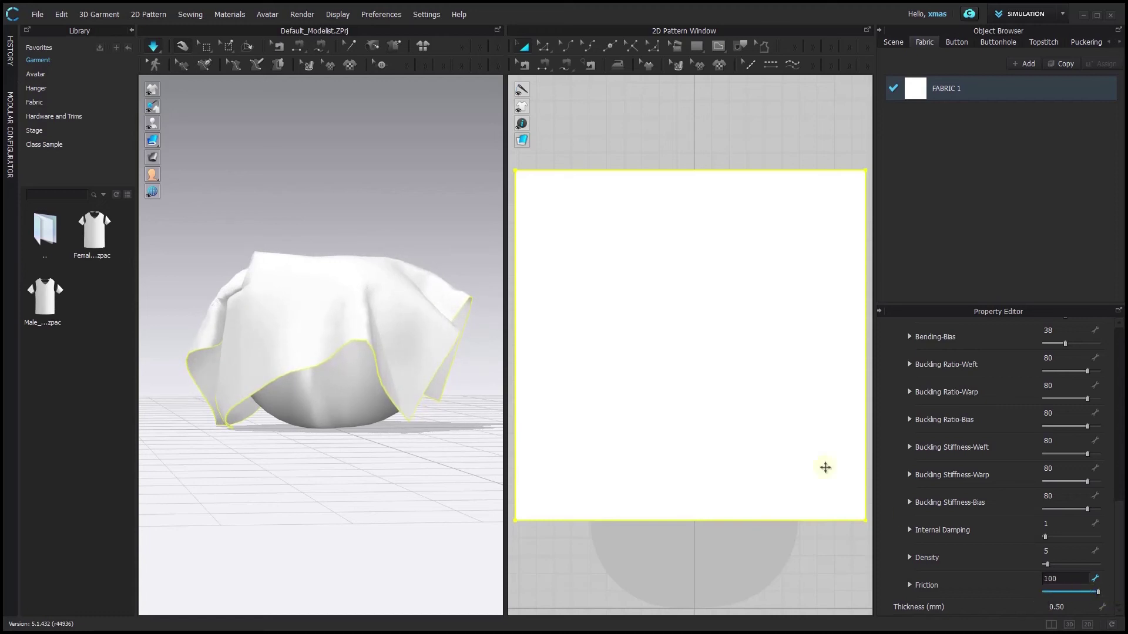
left_click_drag(341, 251, 356, 109)
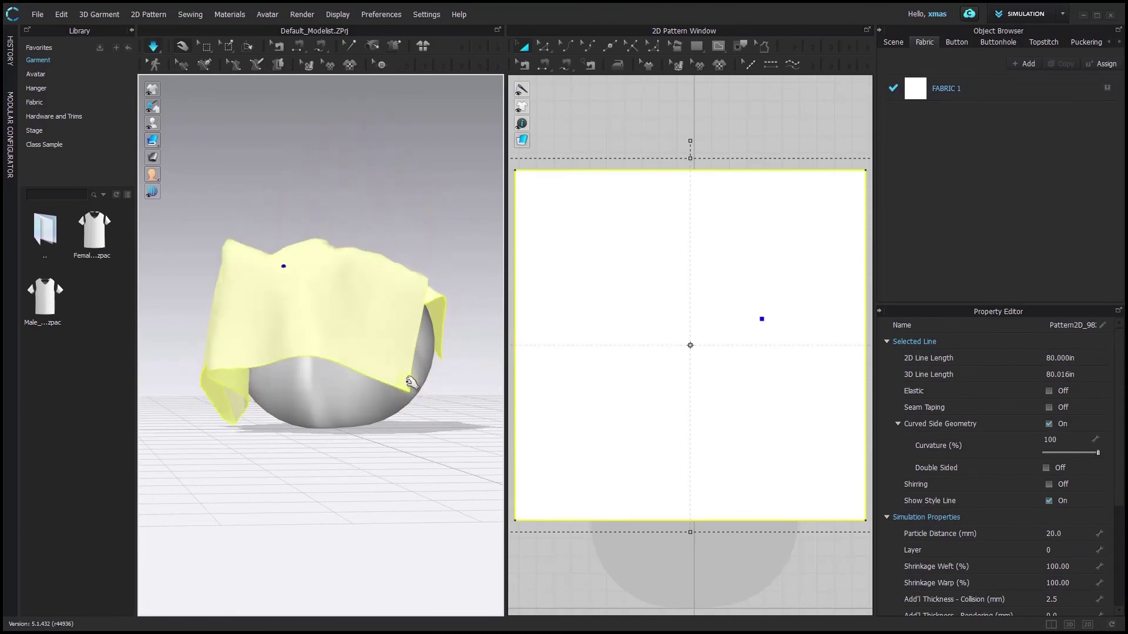
left_click(1049, 100)
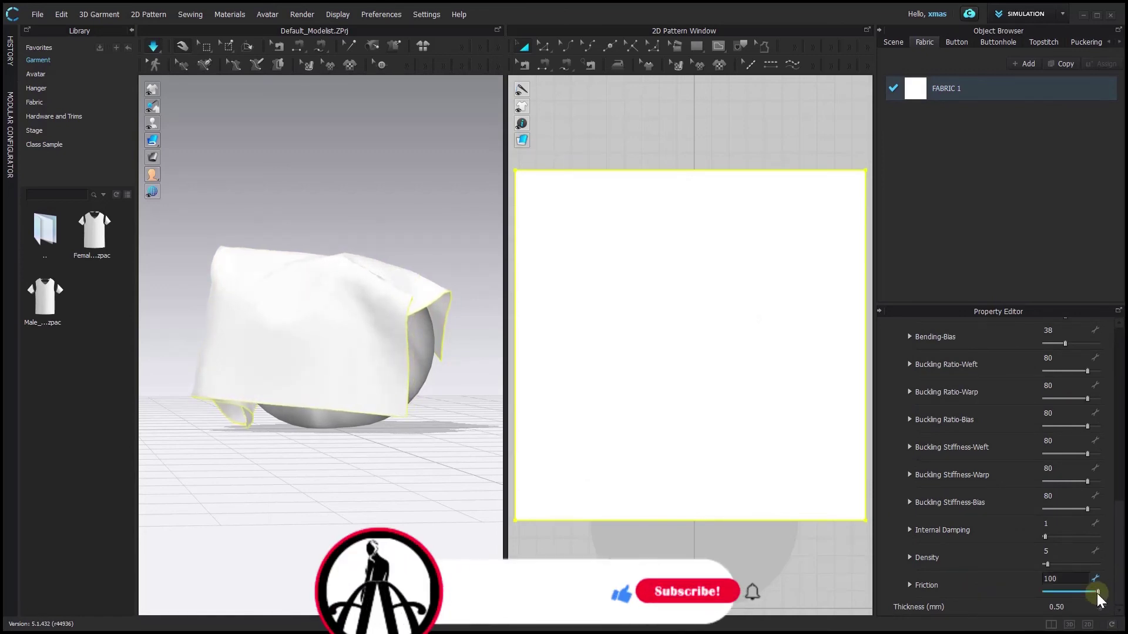
left_click_drag(1097, 592, 942, 597)
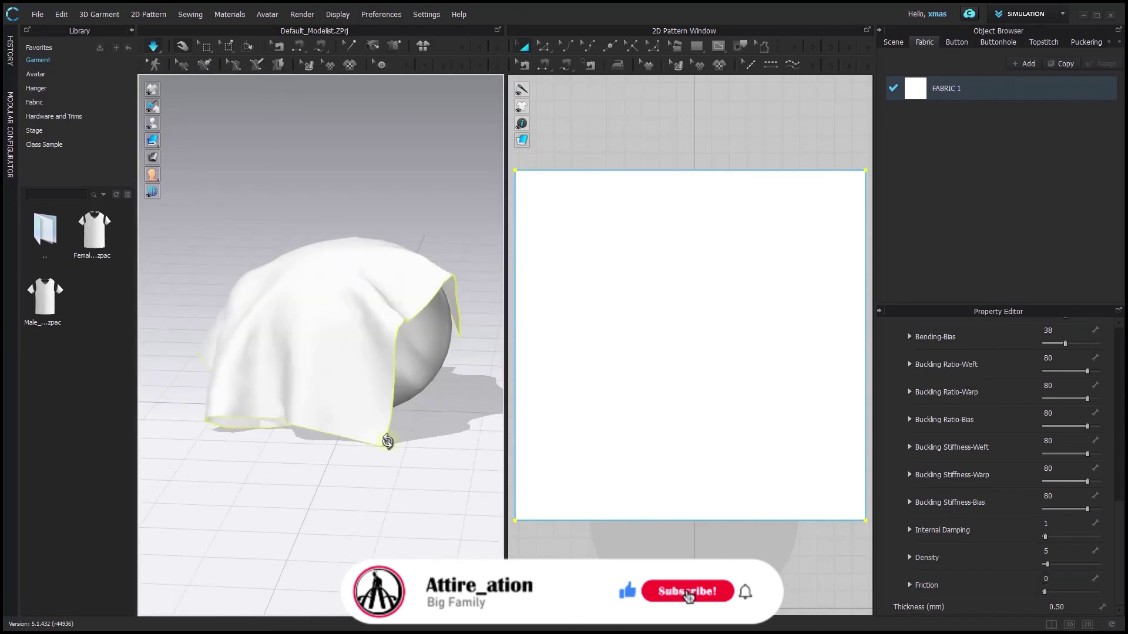
left_click_drag(336, 312, 331, 152)
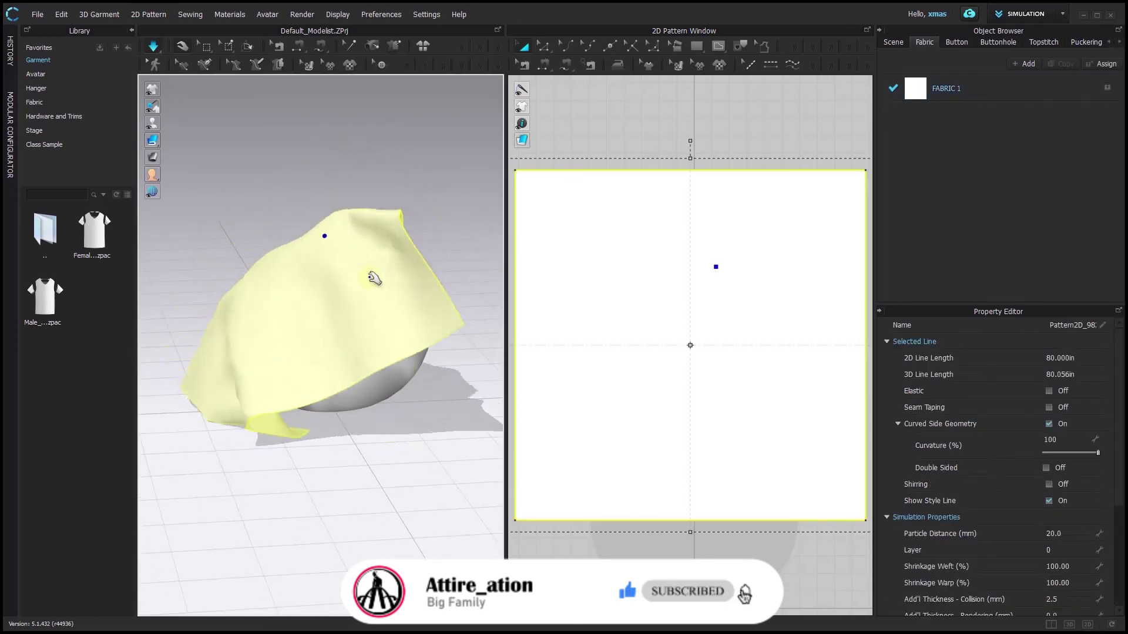
Raise FABRIC 1's Friction to 100 and pull the cloth up and sideways to test its grip on the sphere
scroll(1028, 532, "down", 3)
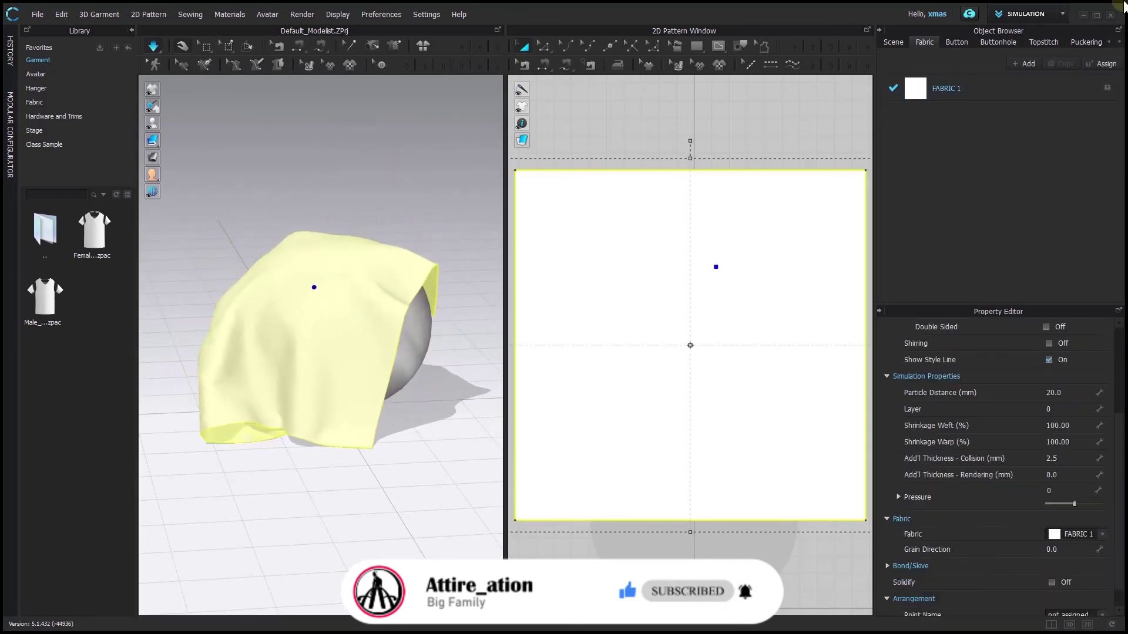
left_click(1005, 89)
scroll(1058, 588, "down", 10)
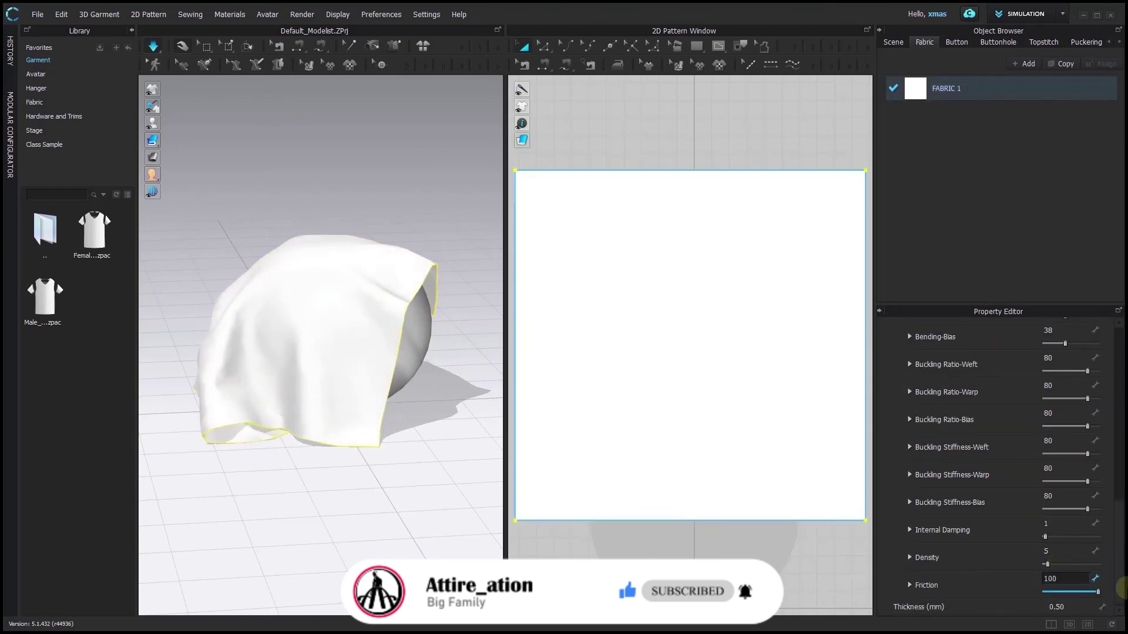
mouse_move(336, 335)
left_mouse_down()
mouse_move(320, 275)
mouse_move(345, 183)
mouse_move(378, 118)
mouse_move(422, 103)
mouse_move(420, 206)
mouse_move(452, 258)
left_mouse_up()
Set FABRIC 1's Friction to 0 and pull the cloth repeatedly in several directions to compare how it slides over the sphere
left_click(1014, 88)
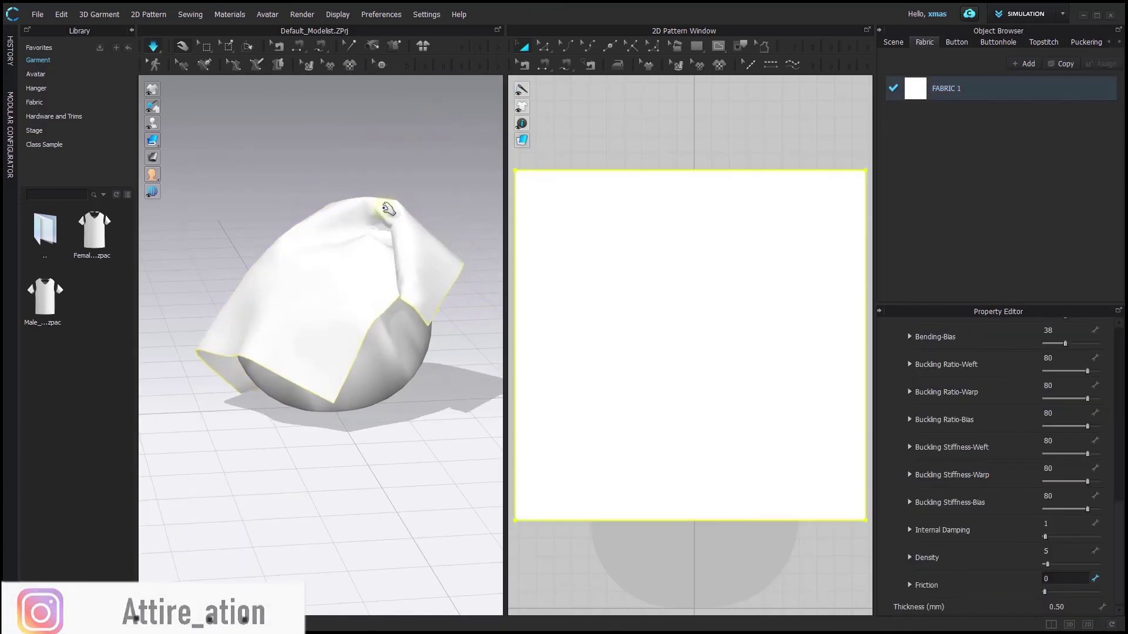
left_click_drag(385, 224, 377, 327)
left_click_drag(234, 281, 187, 176)
left_click_drag(376, 242, 438, 236)
left_click_drag(282, 275, 192, 337)
left_click_drag(388, 278, 478, 232)
left_click_drag(338, 280, 378, 184)
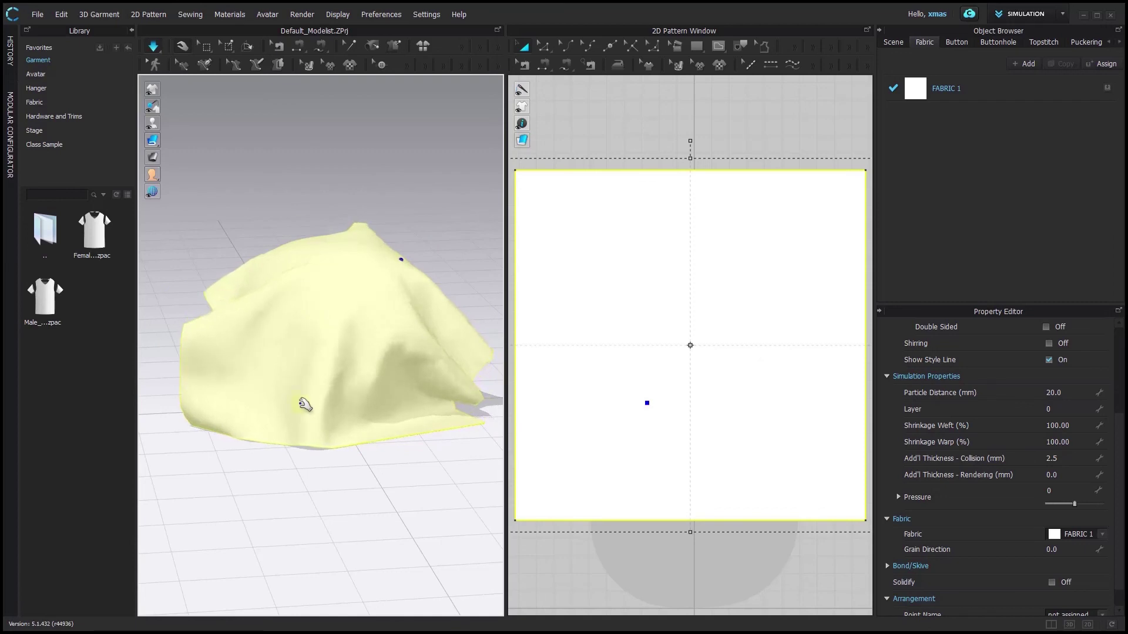
right_click_drag(305, 406, 557, 397)
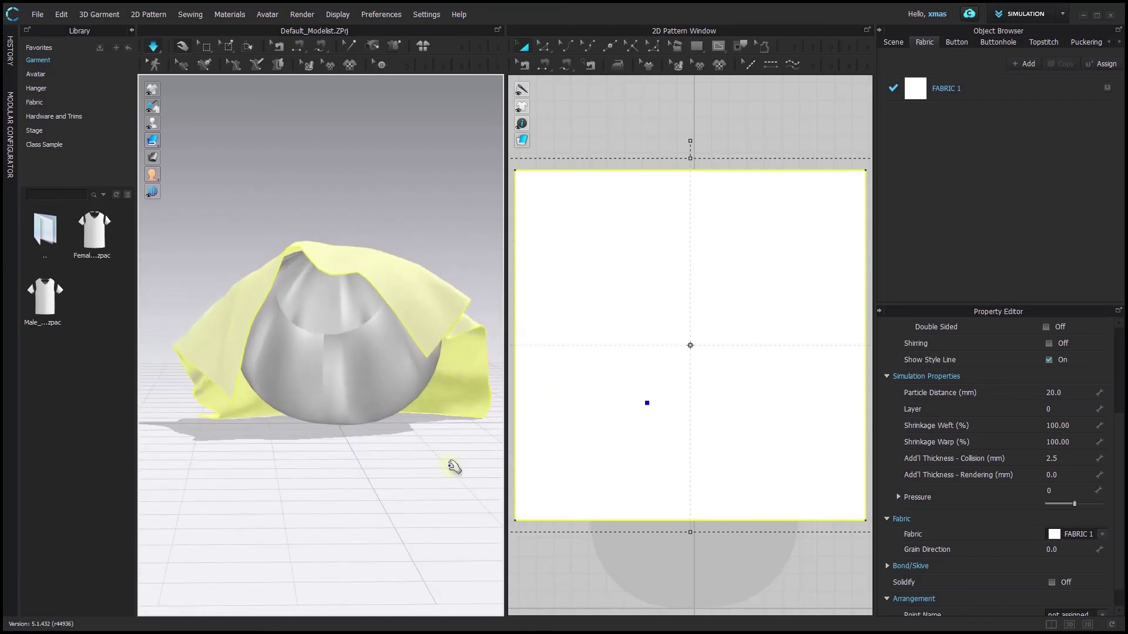
left_click(432, 436)
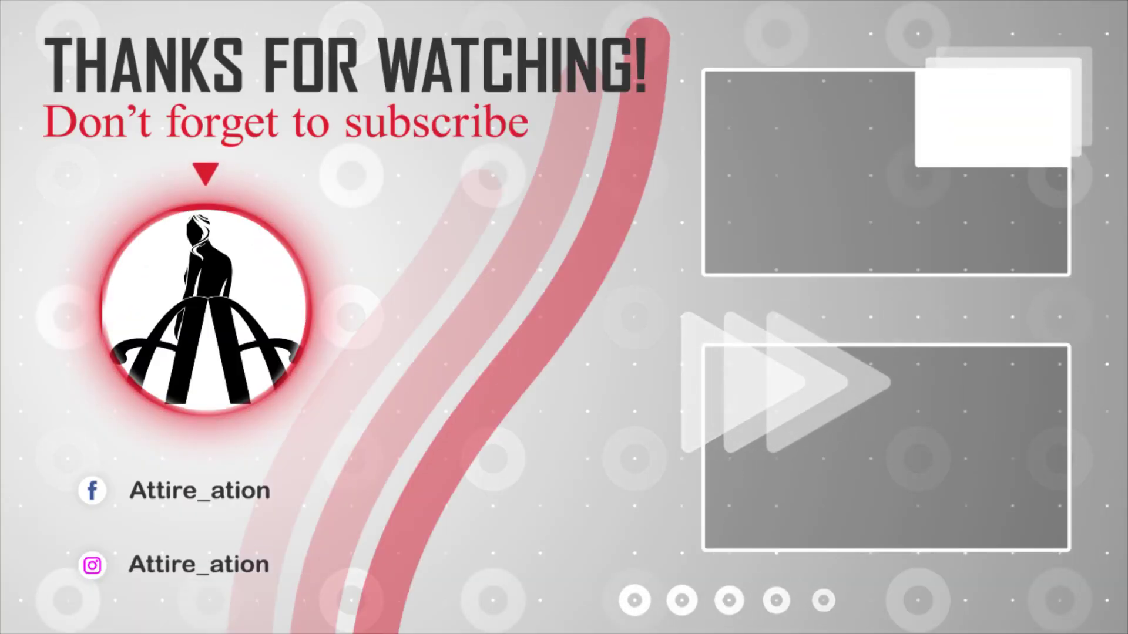